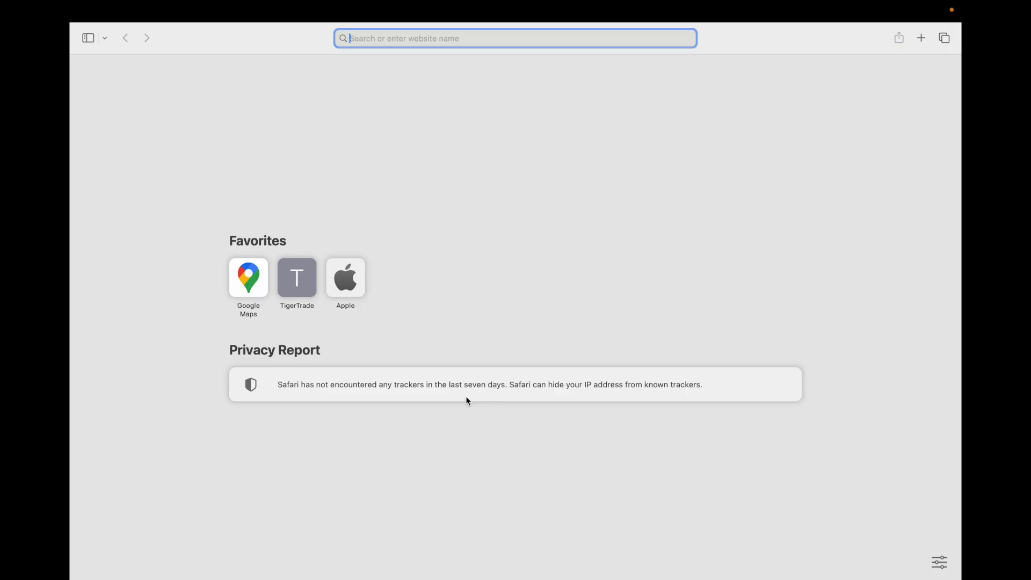
Open the embroidery.us website and bring up its embroidery digitizer design form
{"action": "type", "text": "emb"}
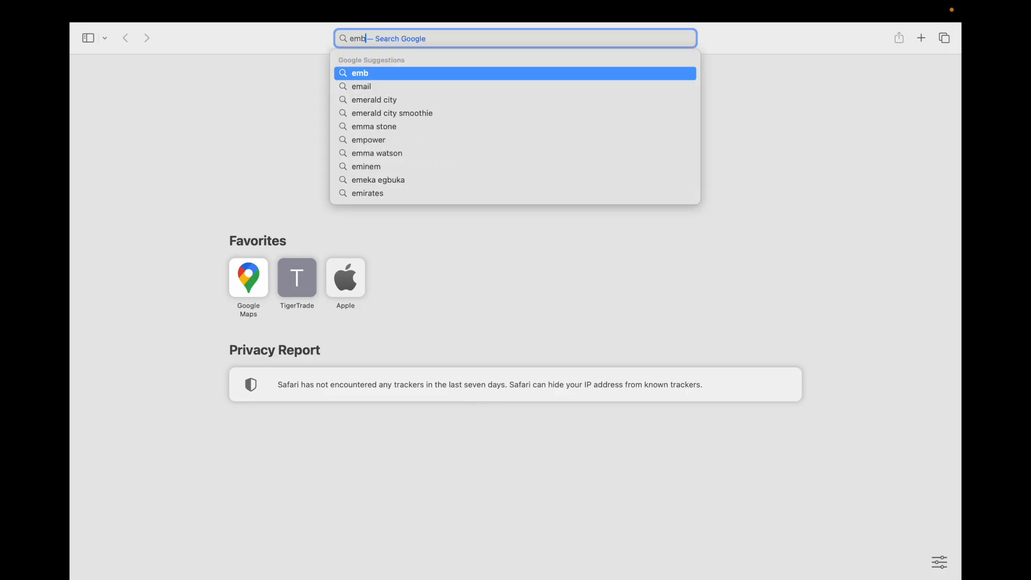
{"action": "type", "text": "roidery.us"}
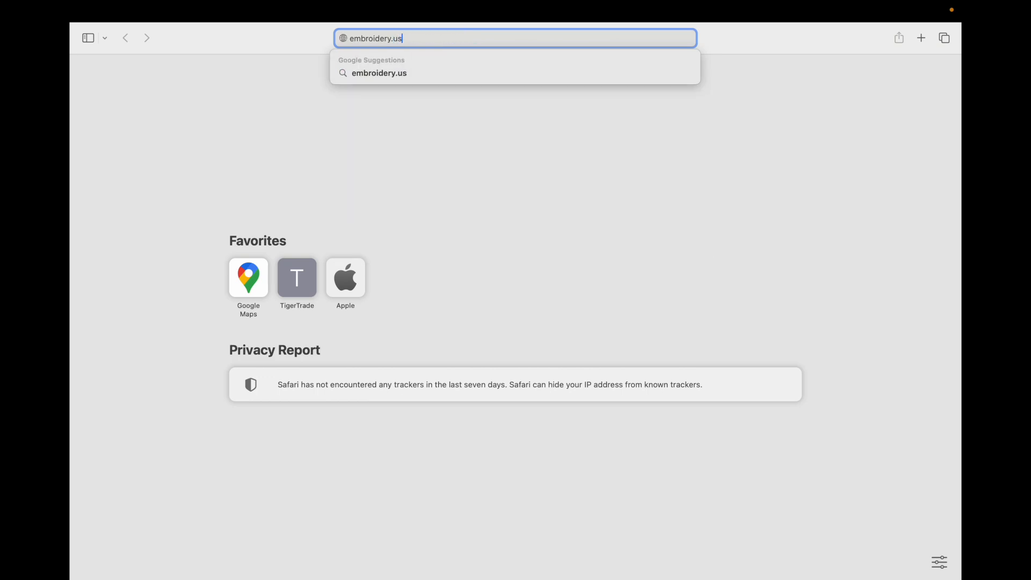
{"action": "key", "text": "Return"}
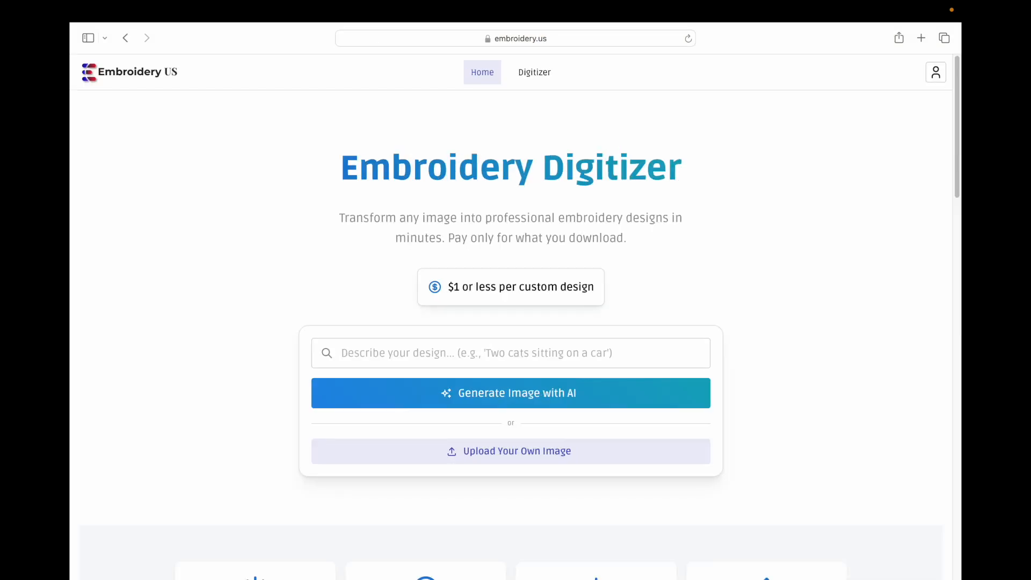
{"action": "scroll", "coordinate": [346, 317], "scroll_direction": "down", "scroll_amount": 1}
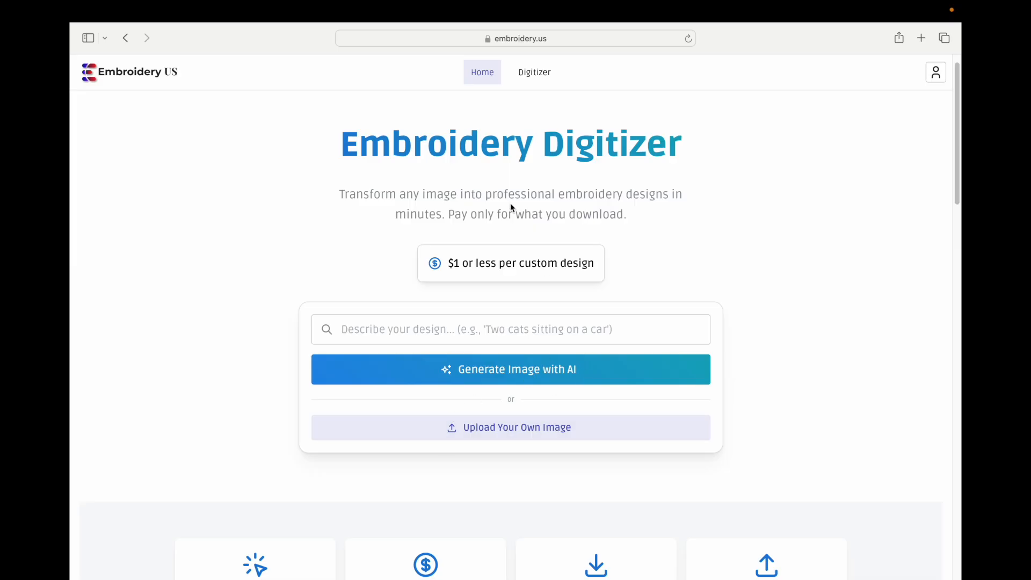
Generate an AI image from the design description "japanese maple in autumn"
{"action": "left_click", "coordinate": [356, 328]}
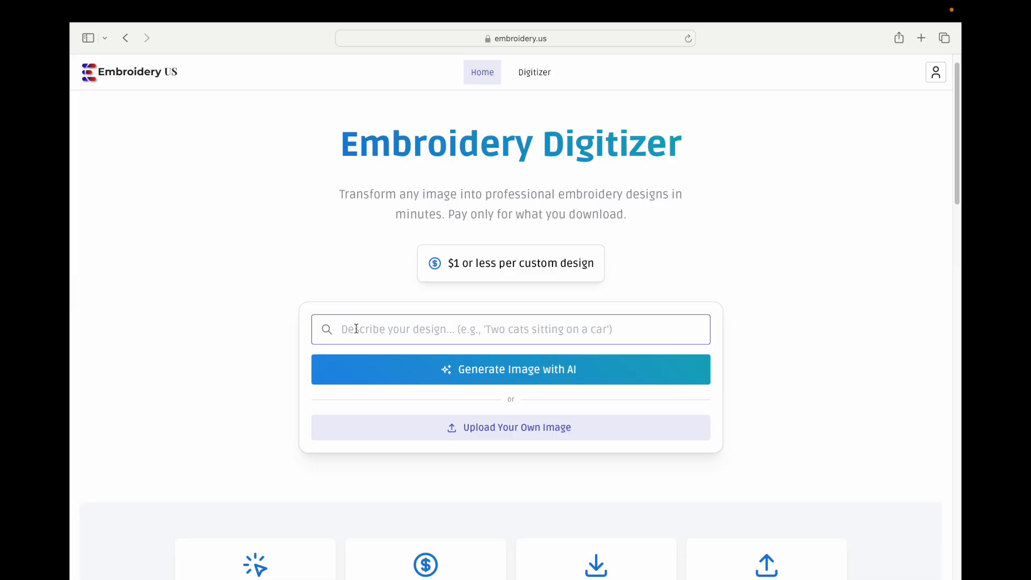
{"action": "type", "text": "japanes"}
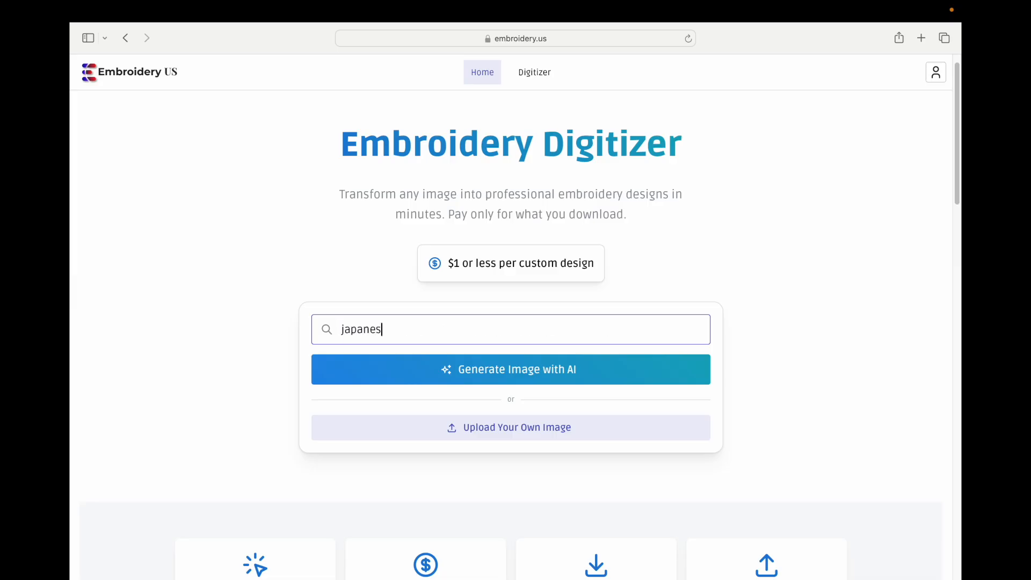
{"action": "type", "text": "e maple"}
{"action": "type", "text": "in autumn"}
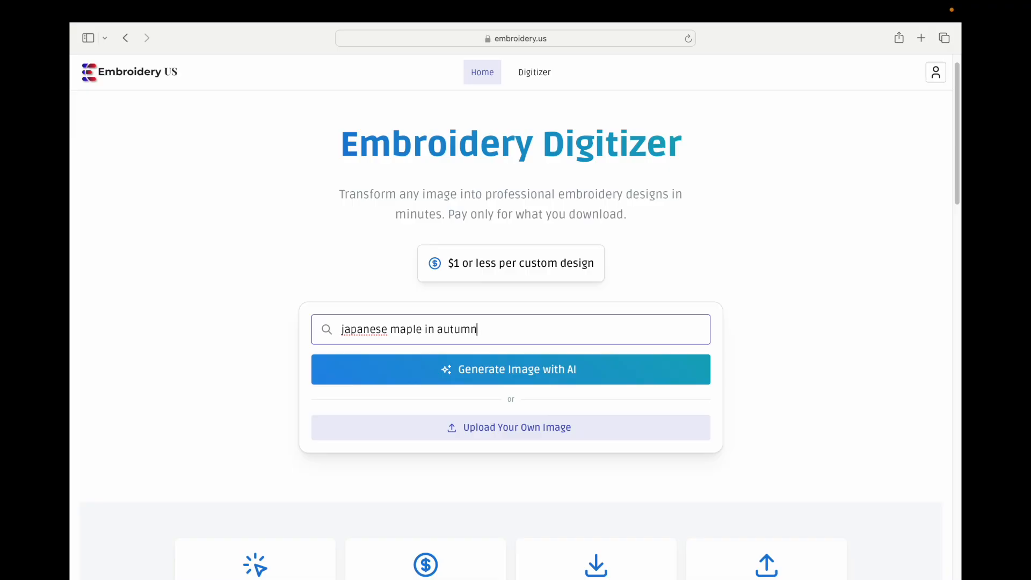
{"action": "left_click", "coordinate": [440, 375]}
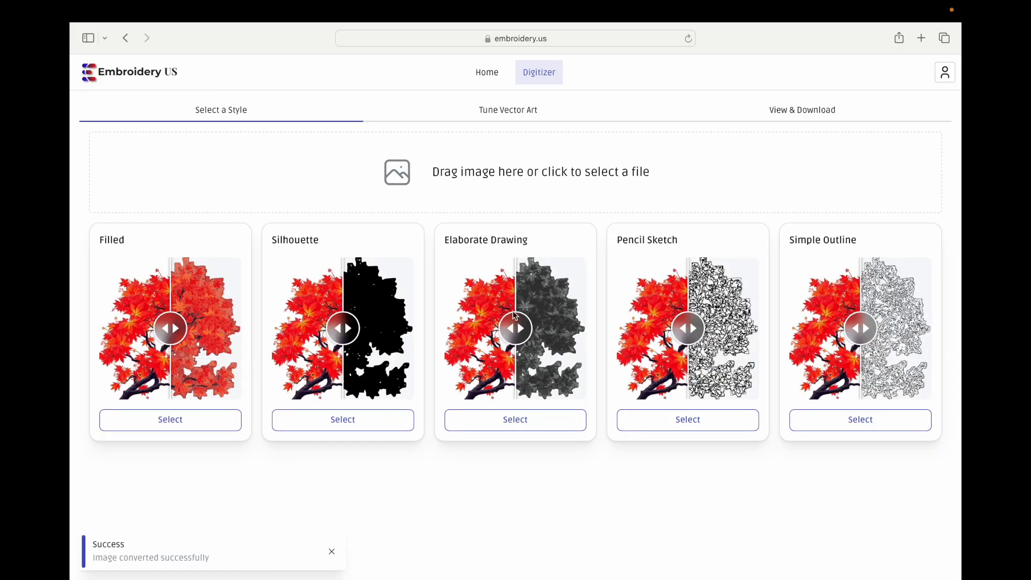
Compare the Filled, Pencil Sketch and Simple Outline previews with the original image, and choose the Filled style
{"action": "left_click_drag", "start_coordinate": [184, 327], "coordinate": [105, 314]}
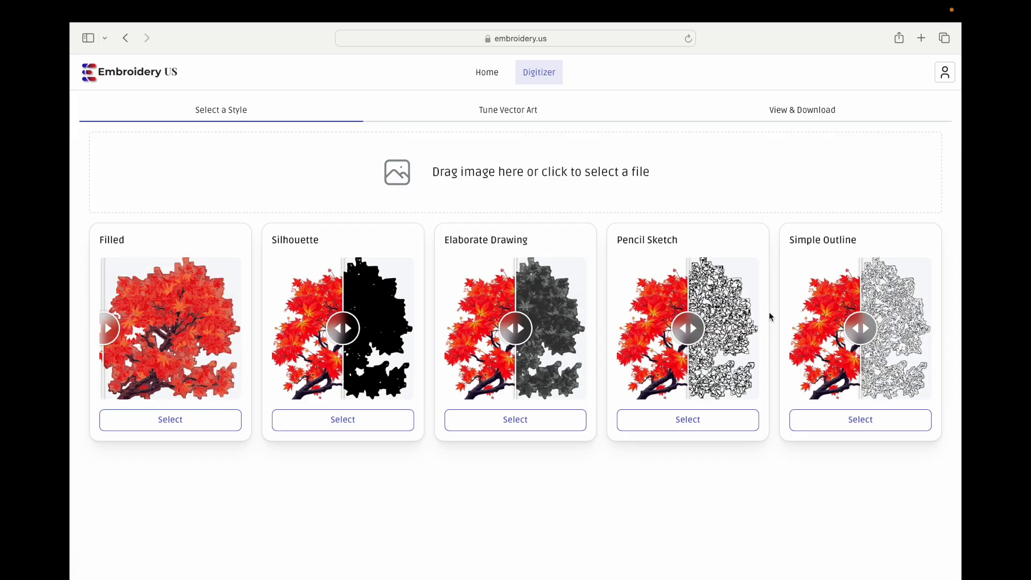
{"action": "left_click_drag", "start_coordinate": [688, 327], "coordinate": [617, 335]}
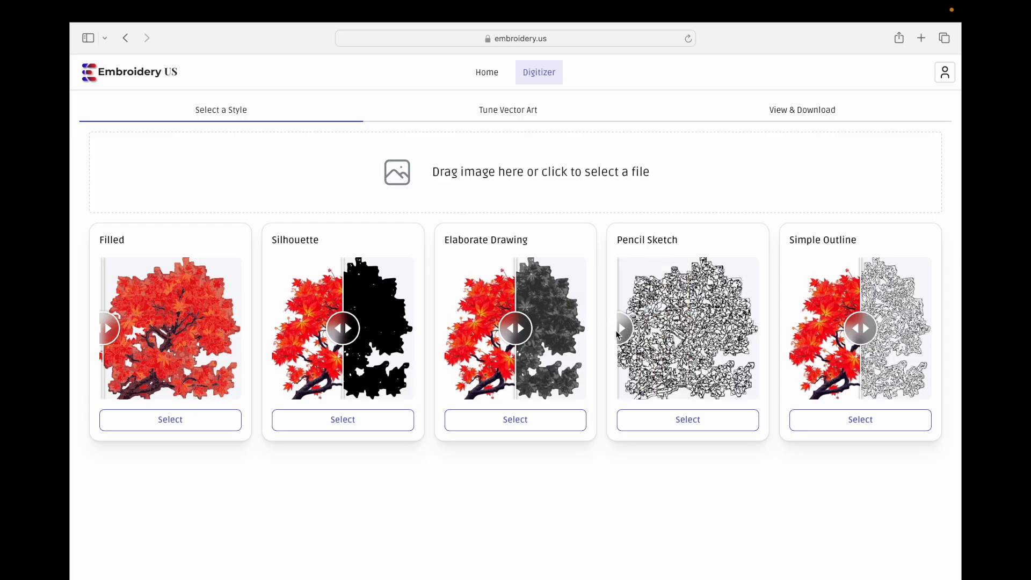
{"action": "left_click_drag", "start_coordinate": [862, 339], "coordinate": [833, 329]}
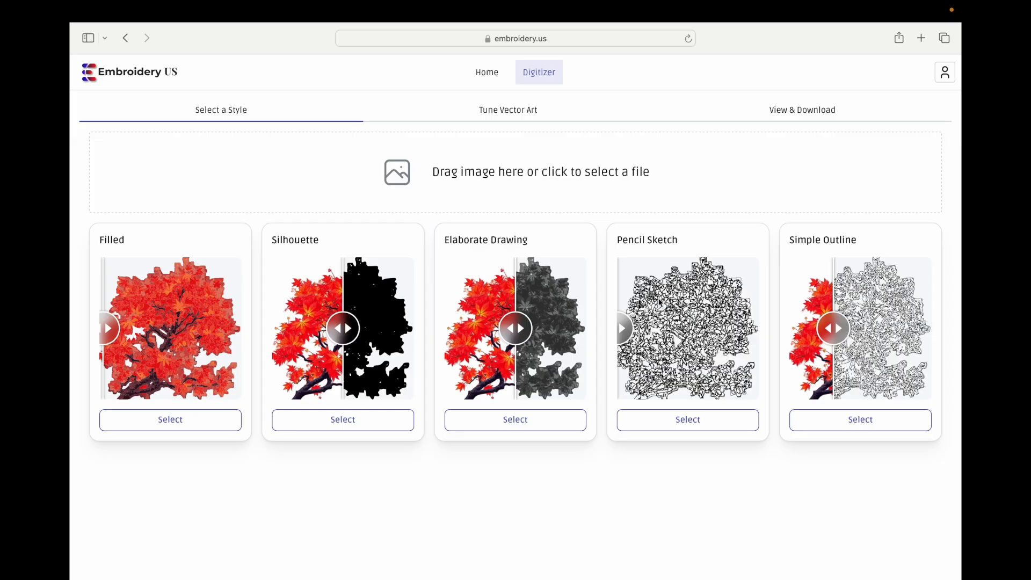
{"action": "left_click", "coordinate": [149, 421]}
Examine the filled vector art of the maple against the original image using the before/after comparison
{"action": "scroll", "coordinate": [603, 382], "scroll_direction": "down", "scroll_amount": 3}
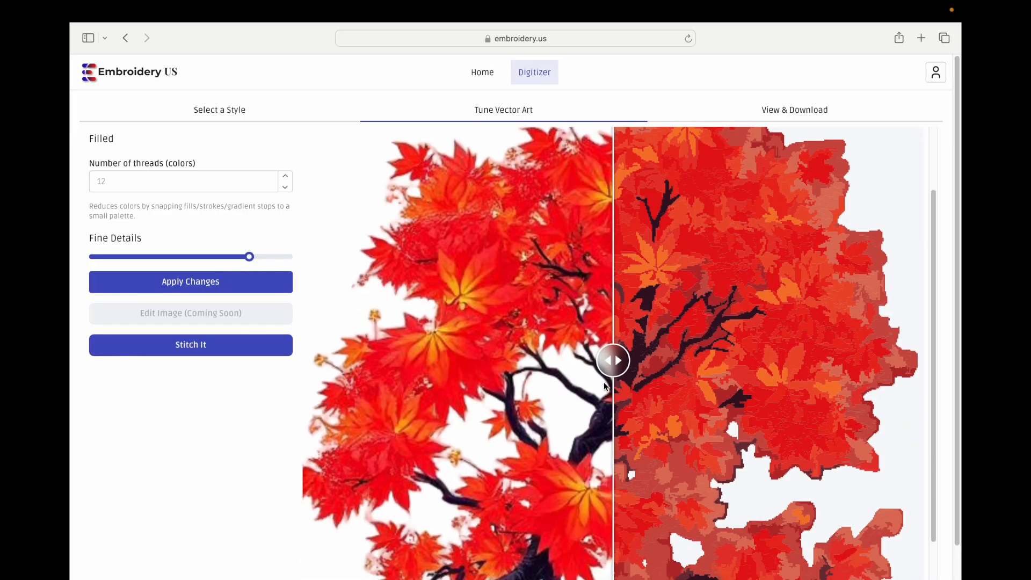
{"action": "left_click_drag", "start_coordinate": [612, 360], "coordinate": [304, 366]}
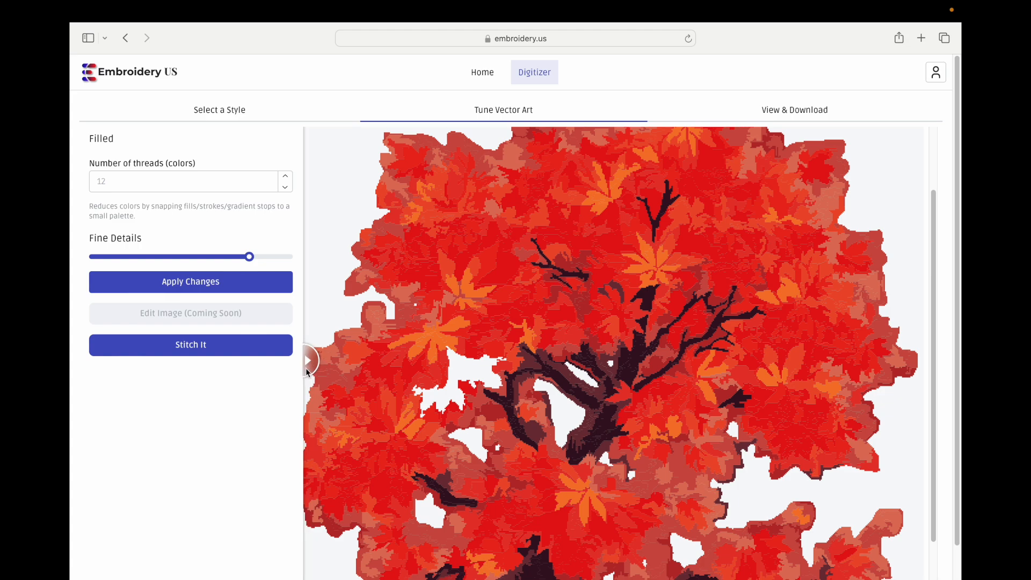
{"action": "scroll", "coordinate": [462, 454], "scroll_direction": "down", "scroll_amount": 3}
{"action": "scroll", "coordinate": [462, 453], "scroll_direction": "up", "scroll_amount": 5}
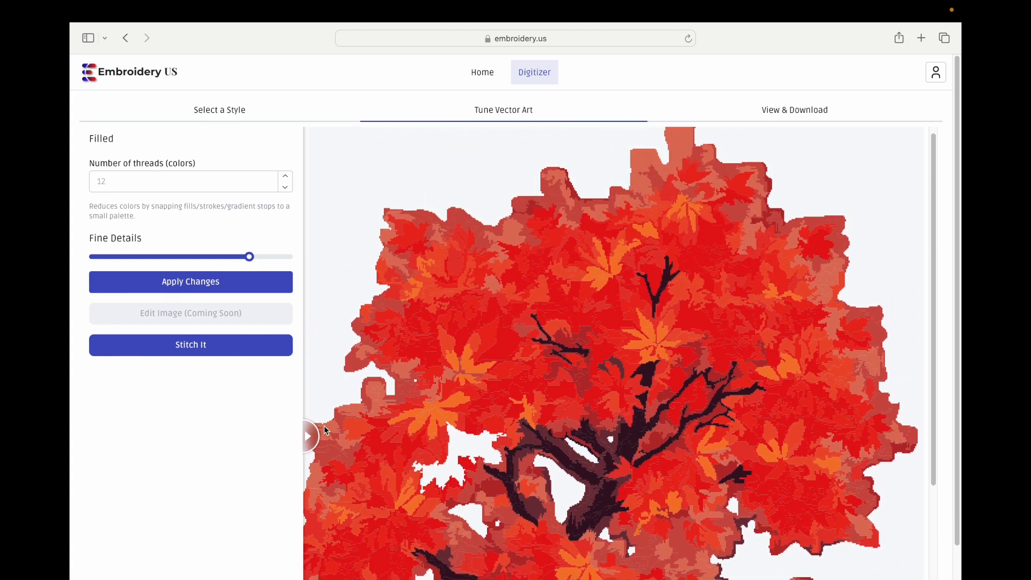
{"action": "left_click_drag", "start_coordinate": [310, 435], "coordinate": [555, 433]}
{"action": "scroll", "coordinate": [655, 189], "scroll_direction": "down", "scroll_amount": 1}
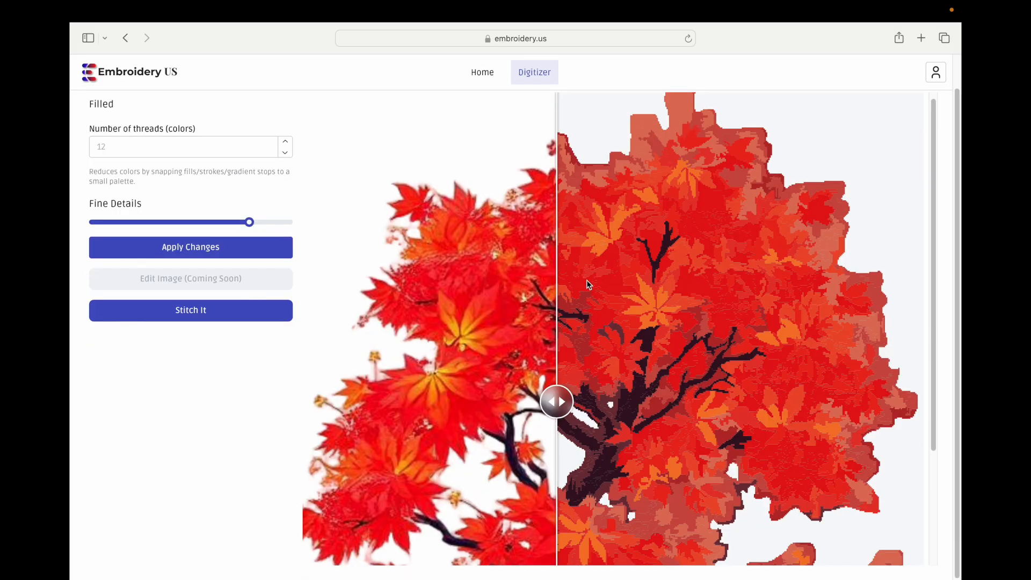
{"action": "mouse_move", "coordinate": [556, 403]}
{"action": "left_mouse_down"}
{"action": "mouse_move", "coordinate": [345, 407]}
{"action": "mouse_move", "coordinate": [564, 403]}
{"action": "left_mouse_up"}
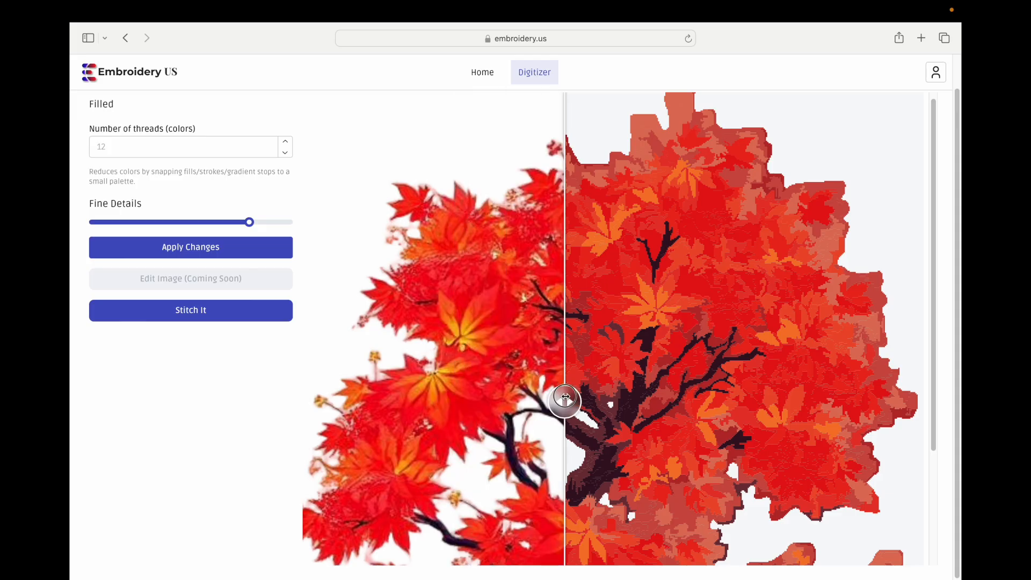
{"action": "scroll", "coordinate": [274, 200], "scroll_direction": "up", "scroll_amount": 1}
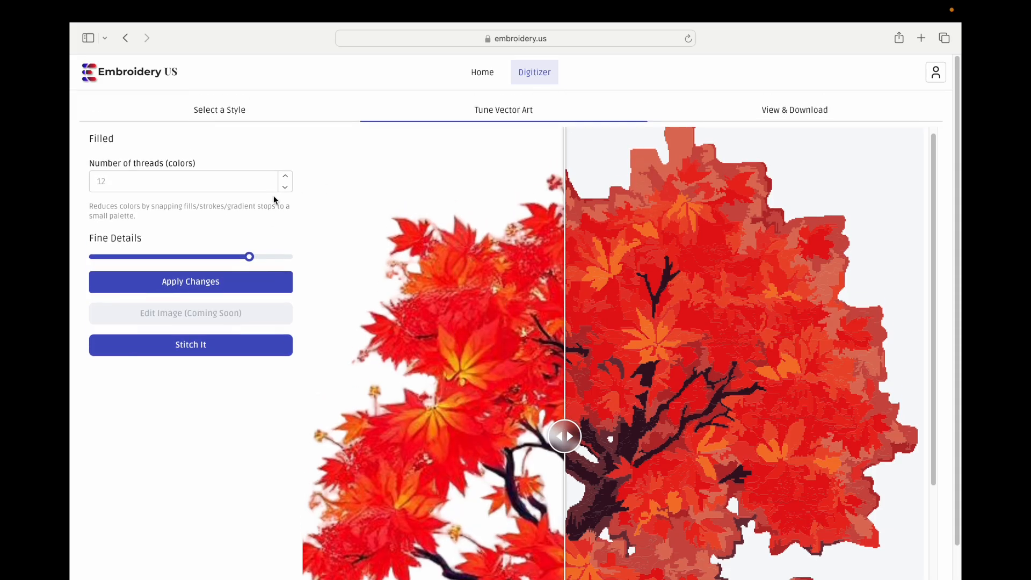
Limit the vector art to 9 thread colors, apply the change and check the whole updated image
{"action": "left_click", "coordinate": [123, 180]}
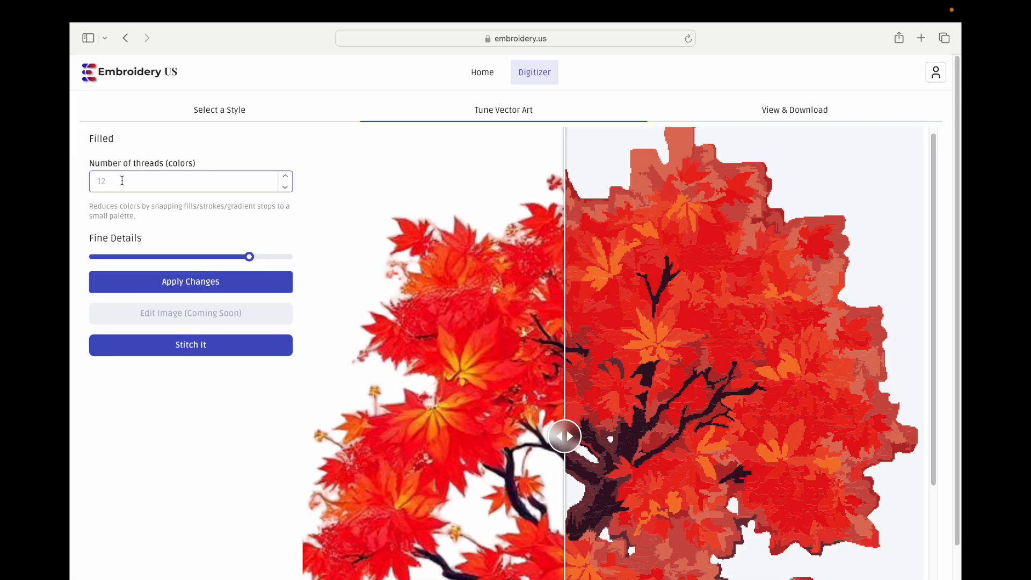
{"action": "type", "text": "9"}
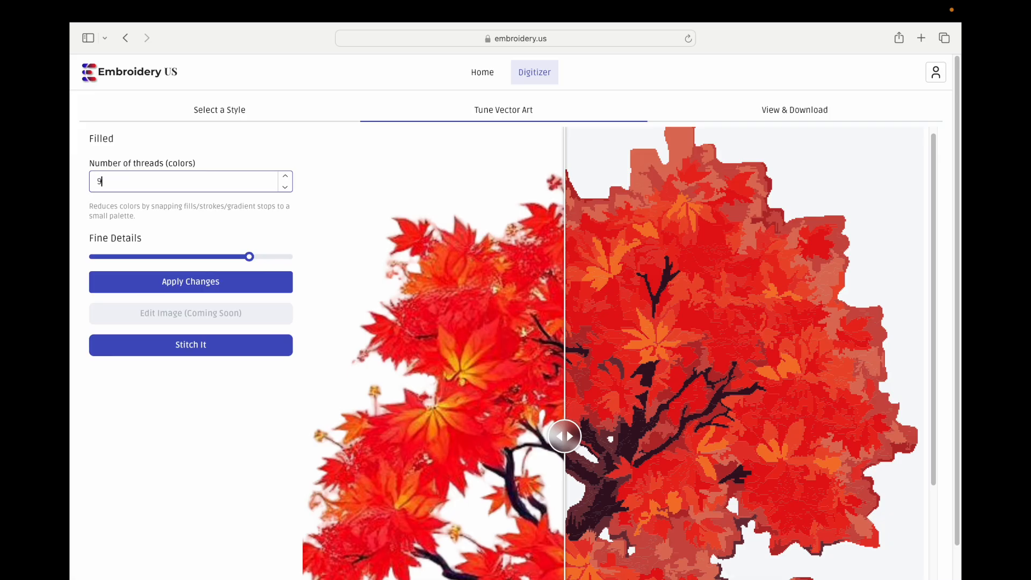
{"action": "left_click", "coordinate": [175, 282]}
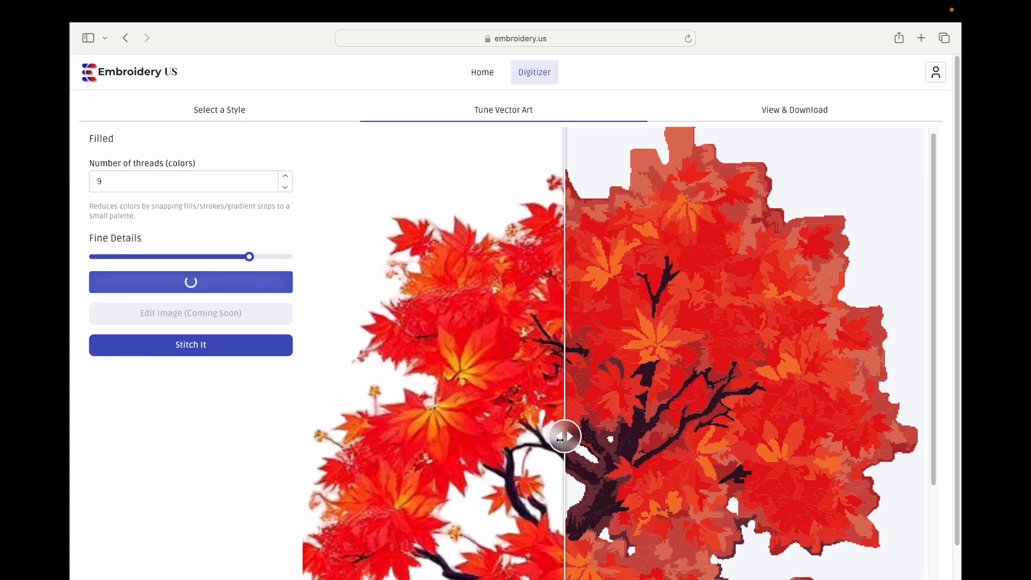
{"action": "left_click_drag", "start_coordinate": [561, 440], "coordinate": [306, 434]}
{"action": "scroll", "coordinate": [306, 434], "scroll_direction": "down", "scroll_amount": 1}
{"action": "scroll", "coordinate": [488, 431], "scroll_direction": "down", "scroll_amount": 3}
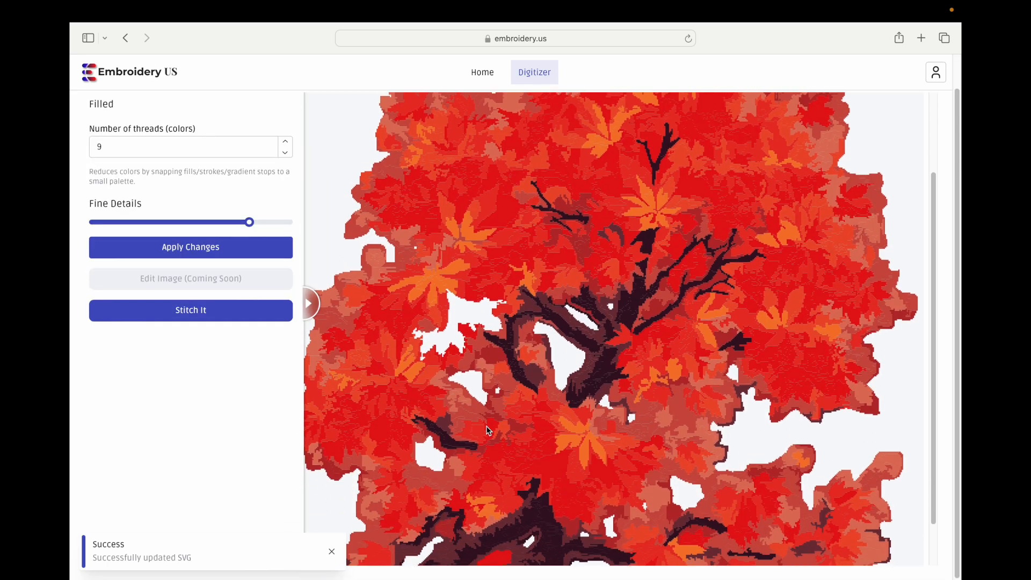
{"action": "scroll", "coordinate": [488, 431], "scroll_direction": "up", "scroll_amount": 3}
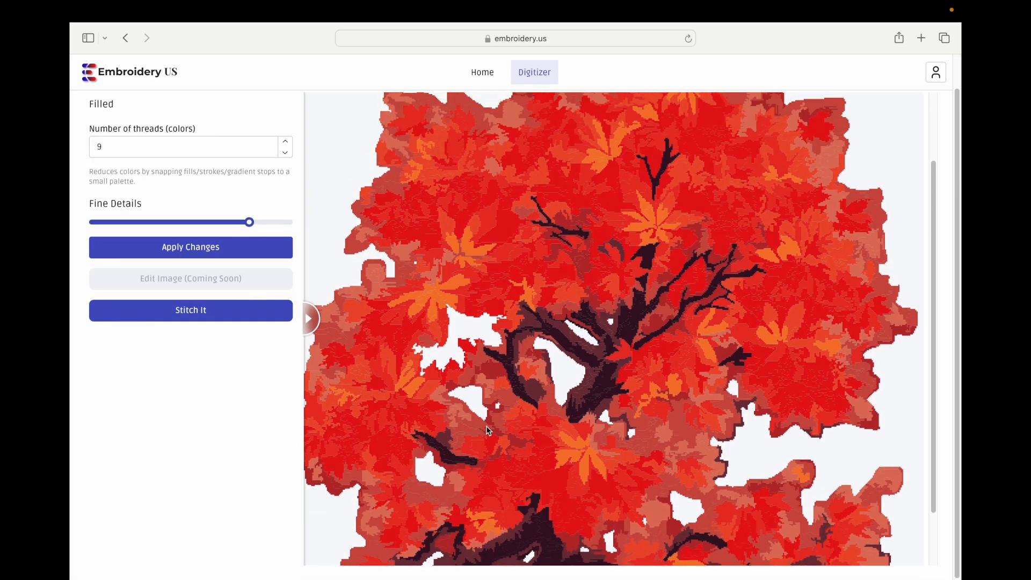
{"action": "scroll", "coordinate": [487, 431], "scroll_direction": "up", "scroll_amount": 3}
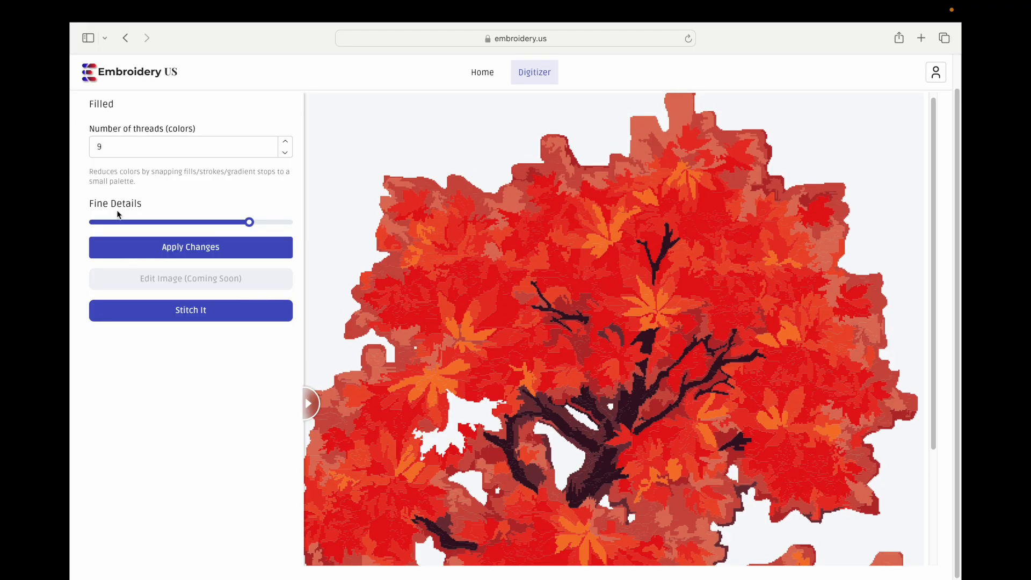
Set Fine Details to 24, apply the change and inspect the updated vector art
{"action": "left_click", "coordinate": [187, 222]}
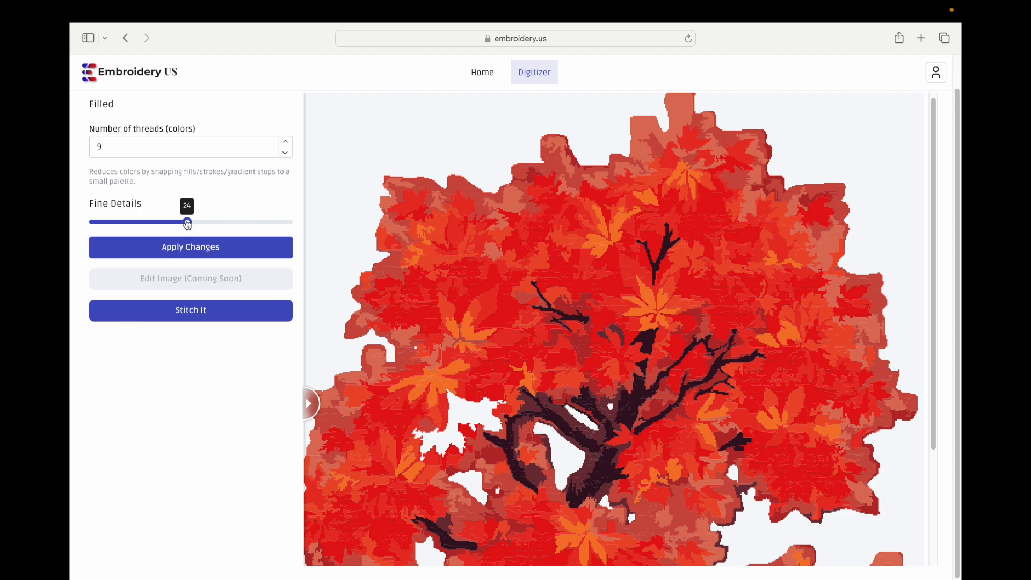
{"action": "left_click", "coordinate": [179, 251]}
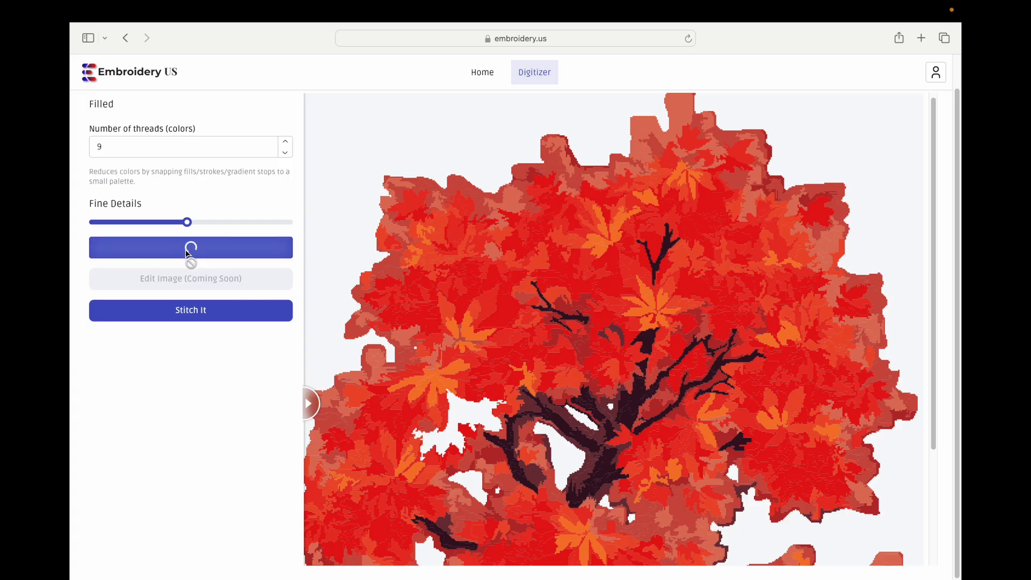
{"action": "scroll", "coordinate": [530, 349], "scroll_direction": "down", "scroll_amount": 5}
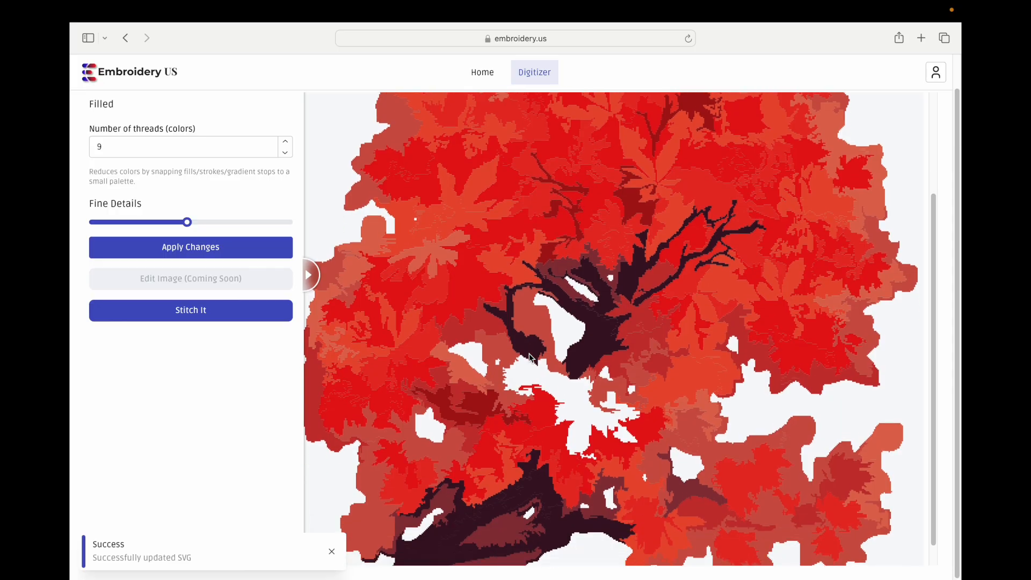
{"action": "scroll", "coordinate": [543, 446], "scroll_direction": "up", "scroll_amount": 4}
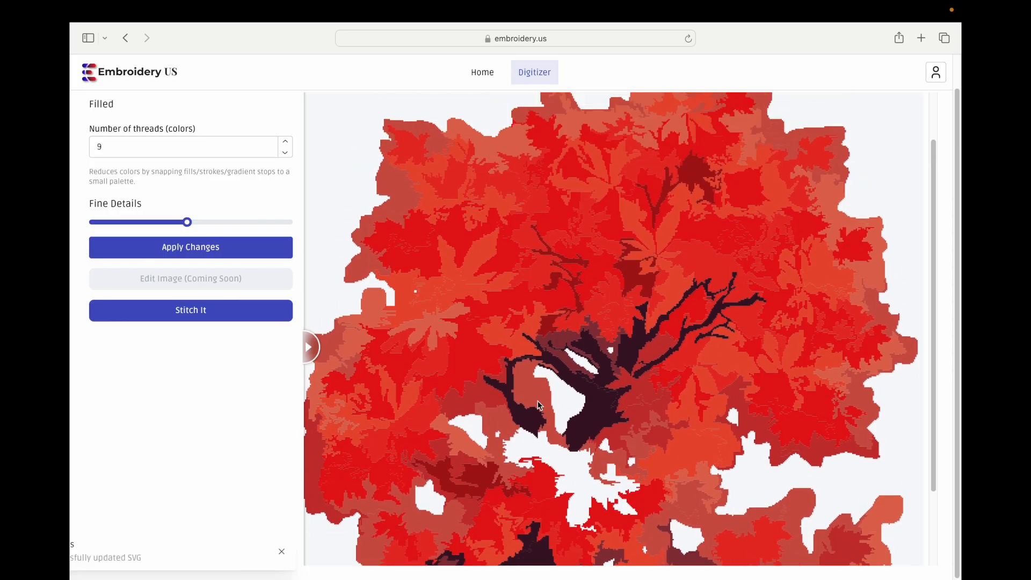
Raise Fine Details to just past the middle of its range, apply the change and check the tree's branches
{"action": "left_click_drag", "start_coordinate": [187, 223], "coordinate": [202, 223]}
{"action": "left_click", "coordinate": [187, 248]}
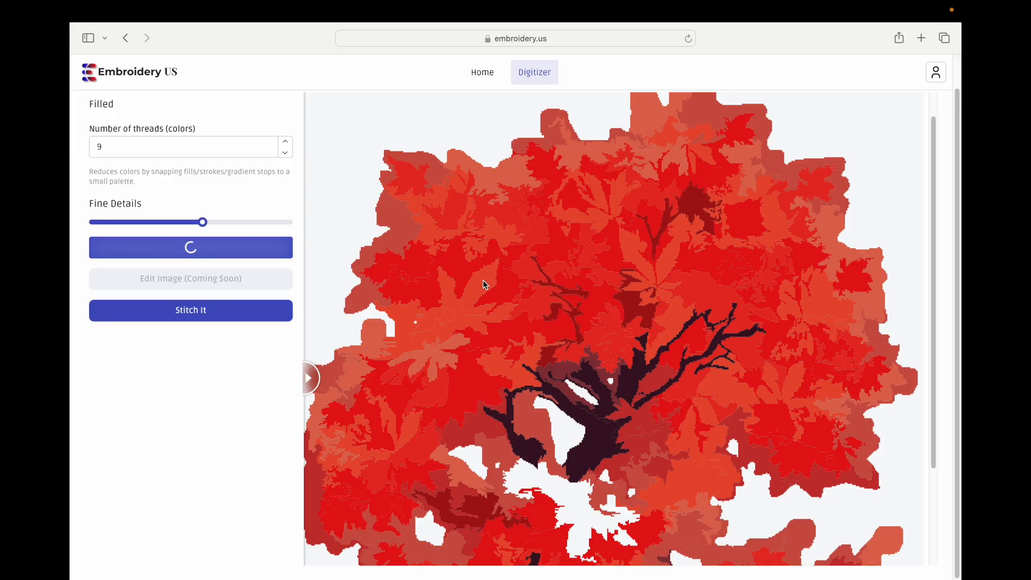
{"action": "scroll", "coordinate": [482, 280], "scroll_direction": "down", "scroll_amount": 3}
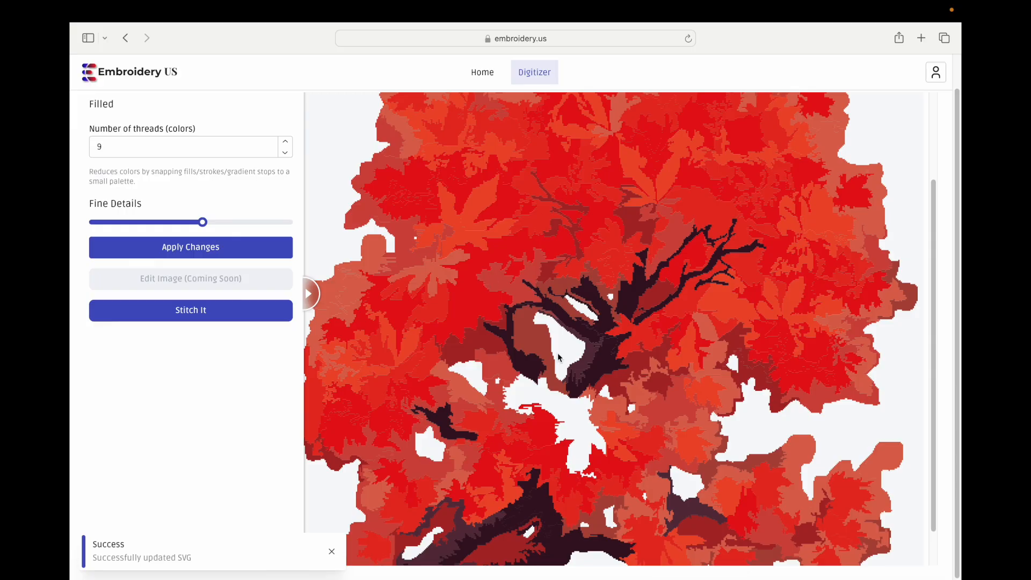
Increase Fine Details to about three fifths of its range, apply the change and review the full vector art
{"action": "left_click_drag", "start_coordinate": [211, 225], "coordinate": [214, 222]}
{"action": "left_click", "coordinate": [206, 250]}
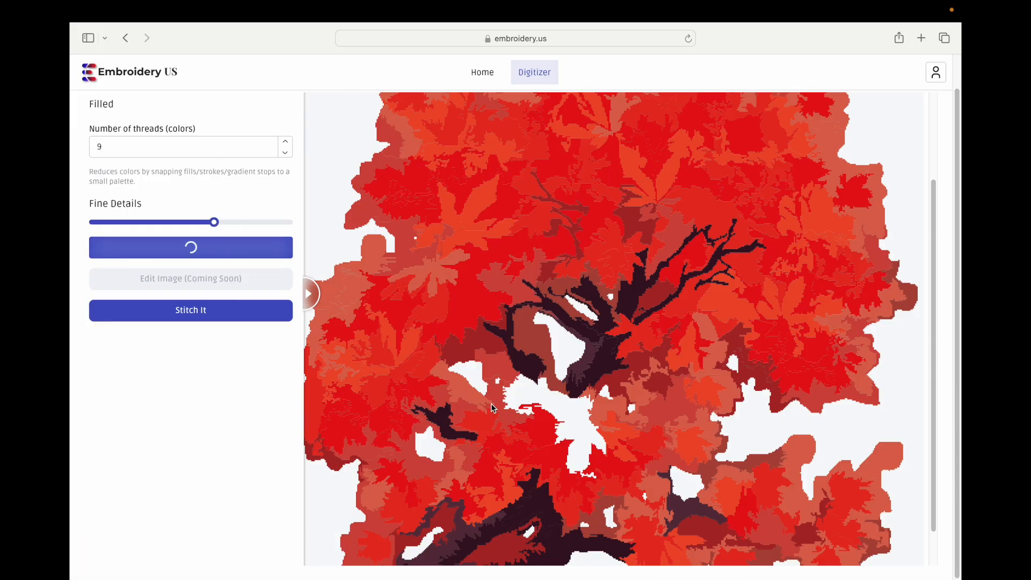
{"action": "scroll", "coordinate": [493, 409], "scroll_direction": "down", "scroll_amount": 2}
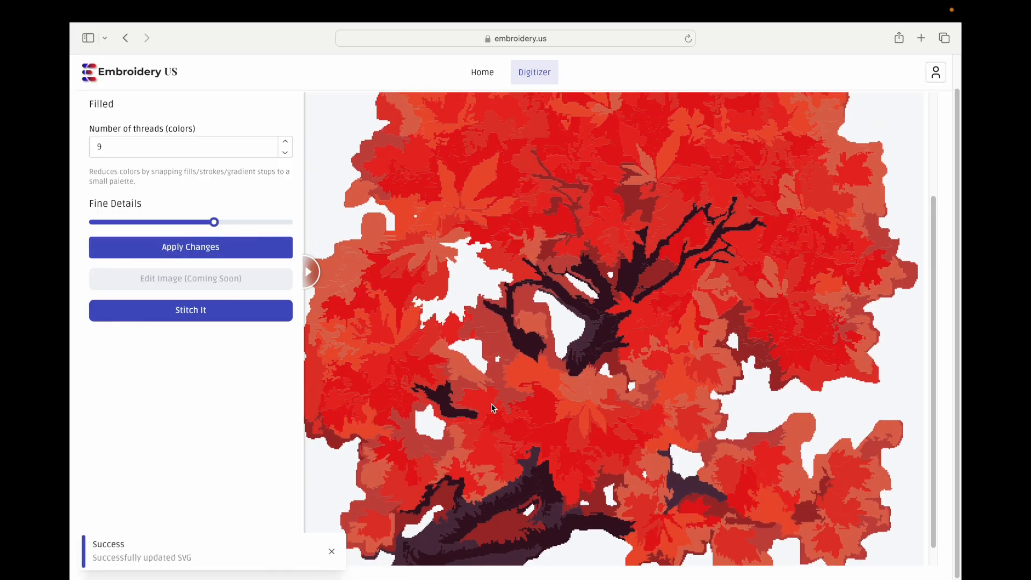
{"action": "scroll", "coordinate": [493, 409], "scroll_direction": "up", "scroll_amount": 4}
{"action": "scroll", "coordinate": [493, 409], "scroll_direction": "down", "scroll_amount": 4}
{"action": "scroll", "coordinate": [493, 408], "scroll_direction": "down", "scroll_amount": 1}
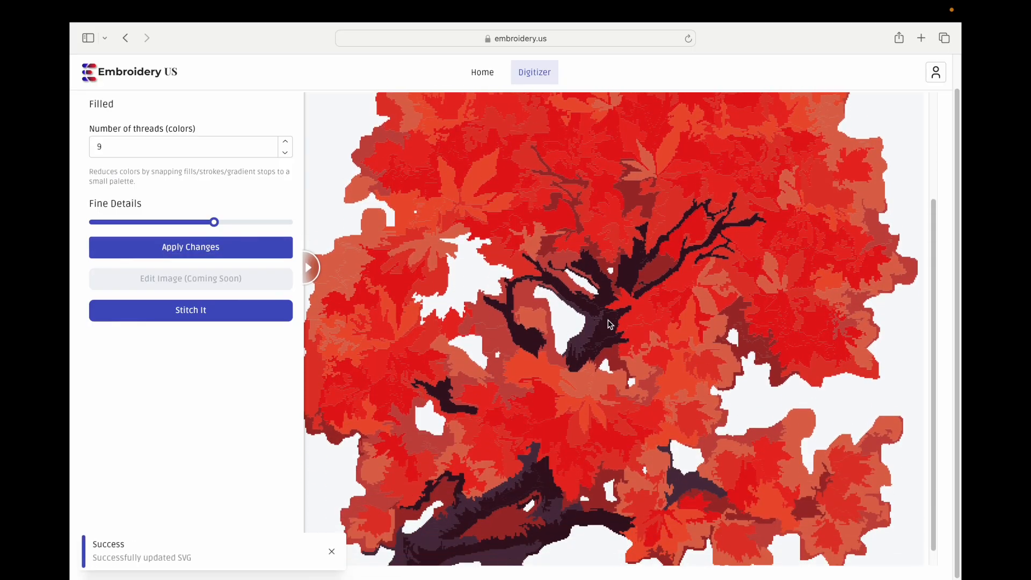
{"action": "scroll", "coordinate": [617, 303], "scroll_direction": "up", "scroll_amount": 5}
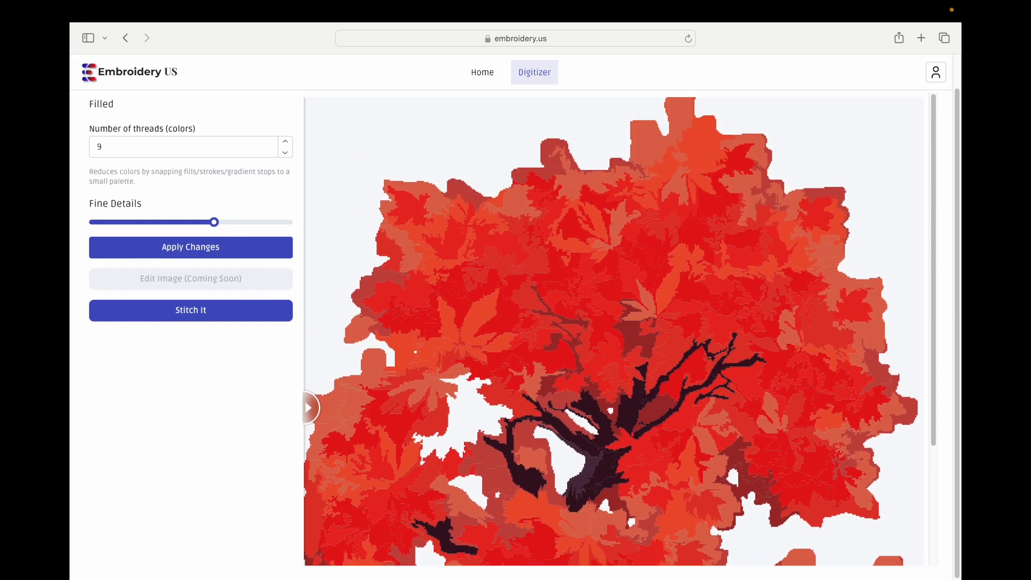
Stitch the vector art using an 8 x 8 inch frame size
{"action": "left_click", "coordinate": [138, 316]}
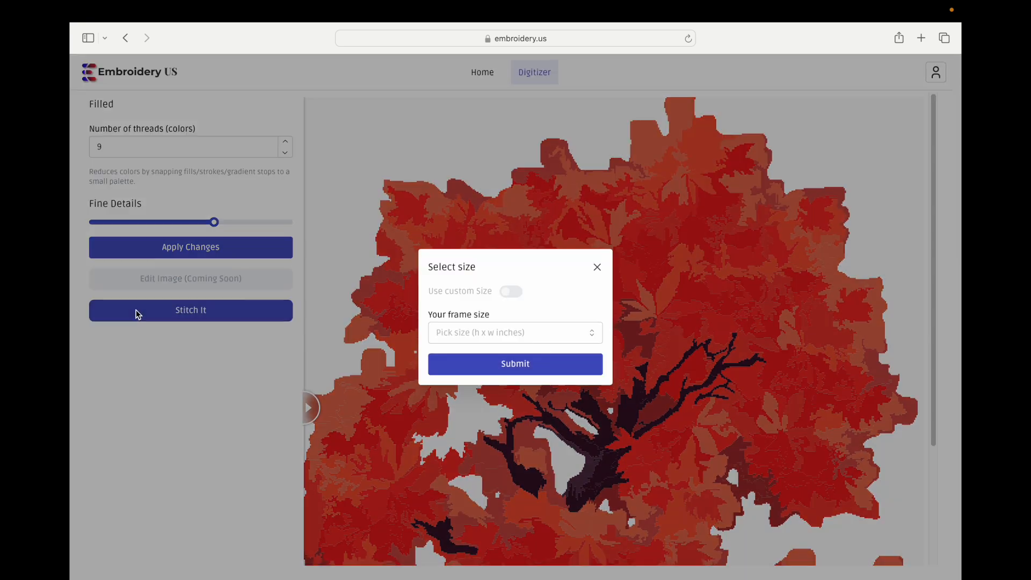
{"action": "left_click", "coordinate": [455, 338]}
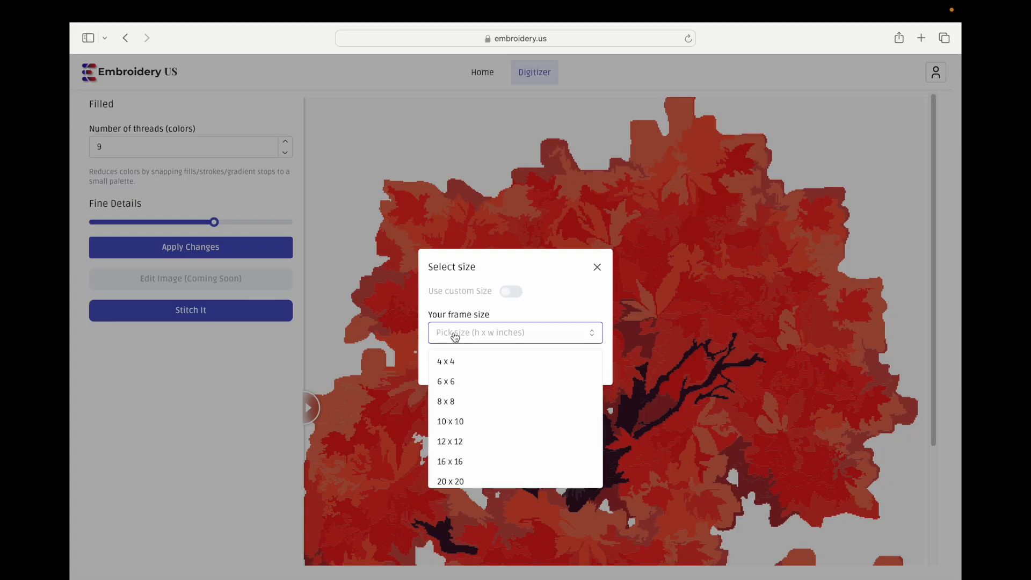
{"action": "left_click", "coordinate": [444, 403]}
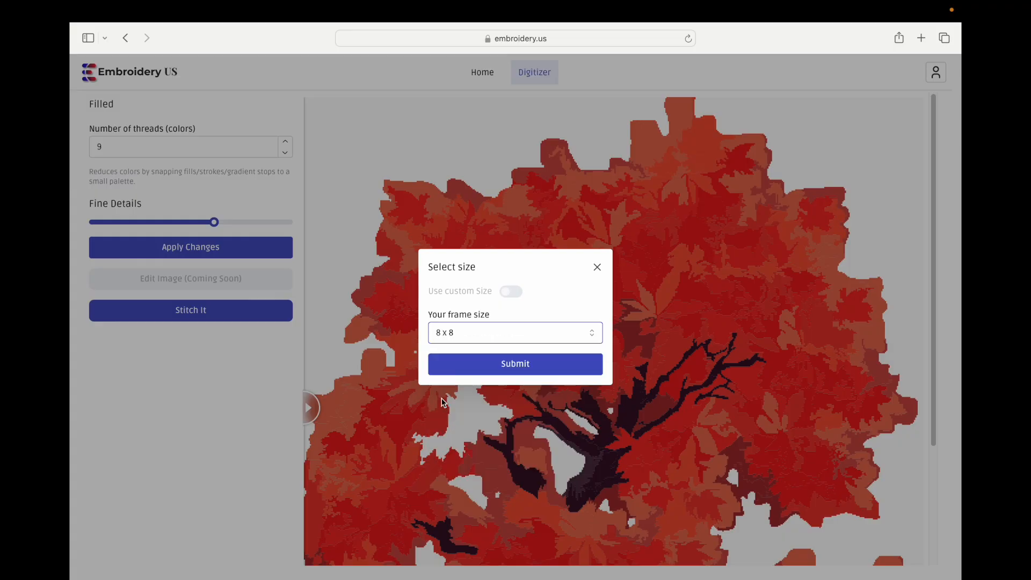
{"action": "left_click", "coordinate": [505, 367]}
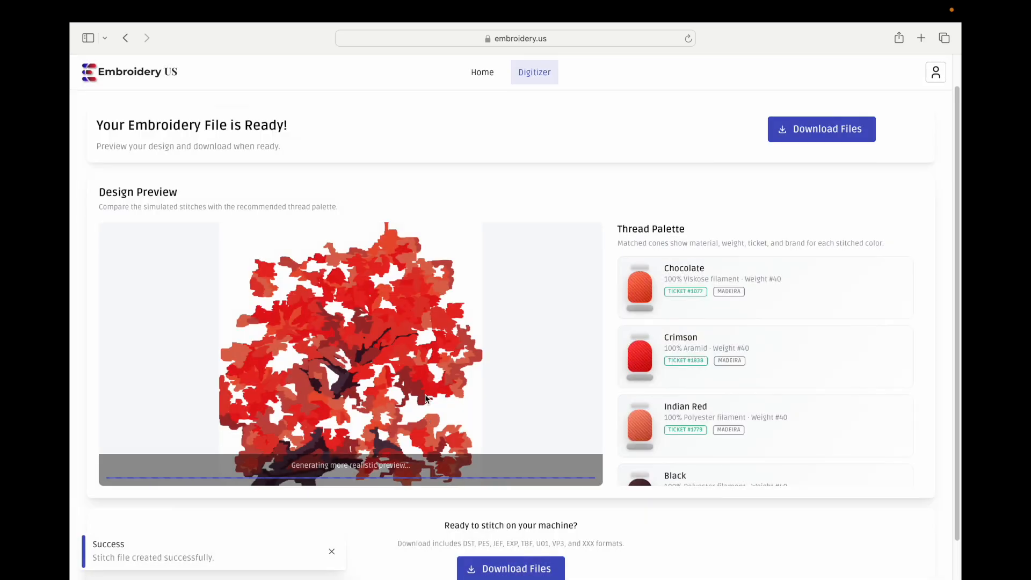
Review the matched Madeira threads in the finished design's thread palette
{"action": "scroll", "coordinate": [462, 276], "scroll_direction": "down", "scroll_amount": 2}
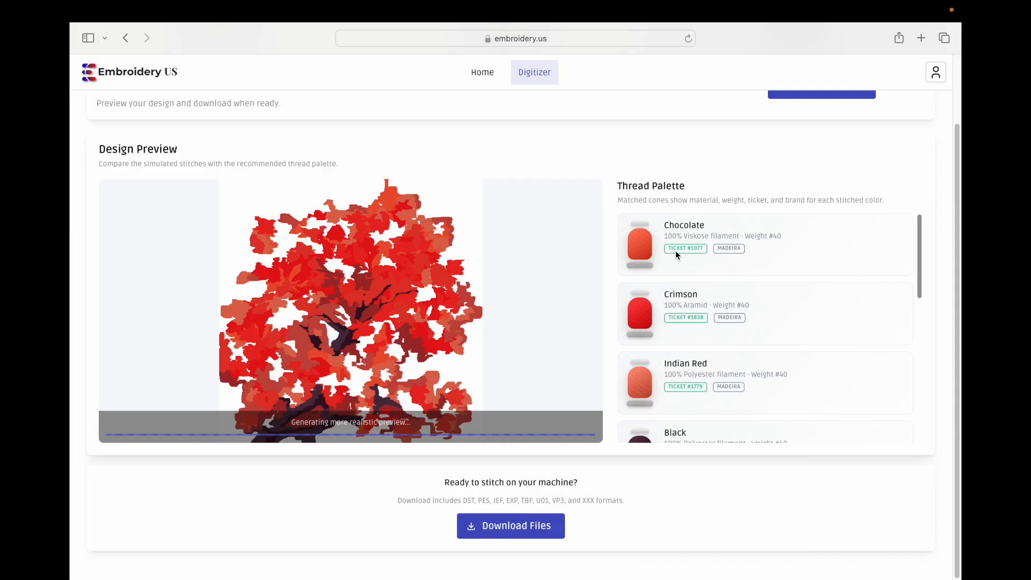
{"action": "scroll", "coordinate": [686, 254], "scroll_direction": "down", "scroll_amount": 3}
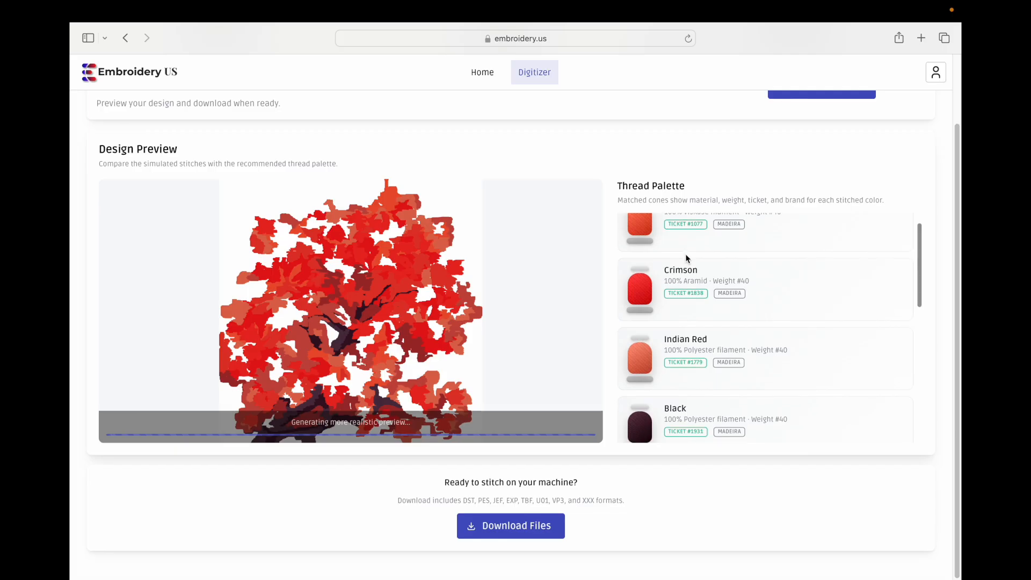
{"action": "scroll", "coordinate": [686, 257], "scroll_direction": "down", "scroll_amount": 10}
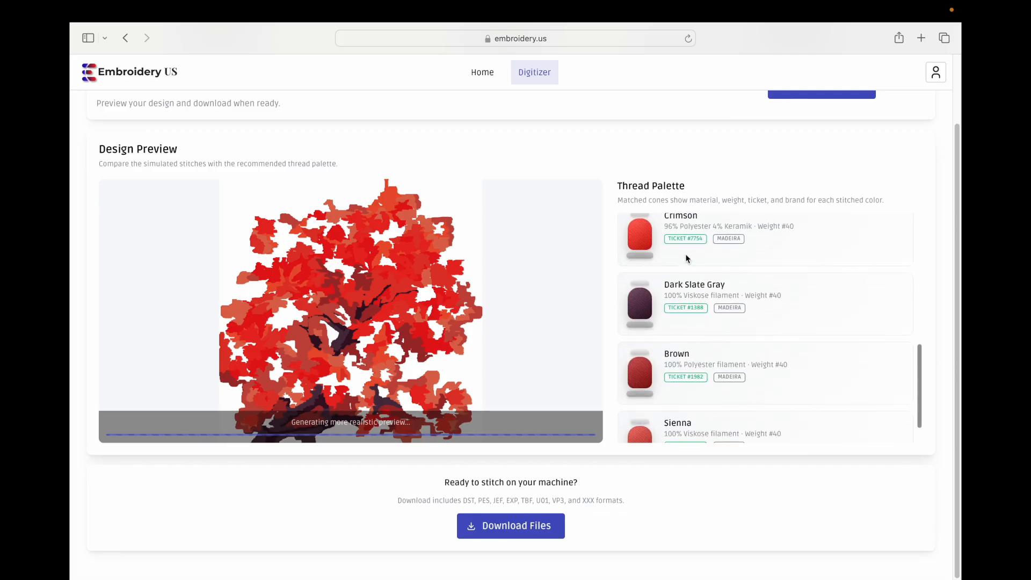
{"action": "scroll", "coordinate": [686, 254], "scroll_direction": "up", "scroll_amount": 9}
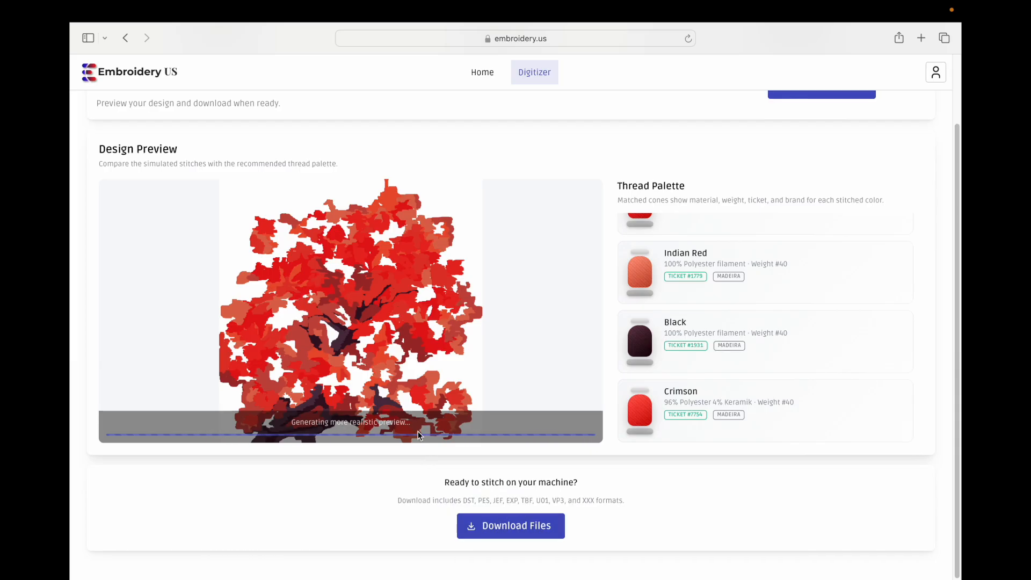
Request the stitch files and log in with the saved account e-mail and password
{"action": "left_click", "coordinate": [502, 532]}
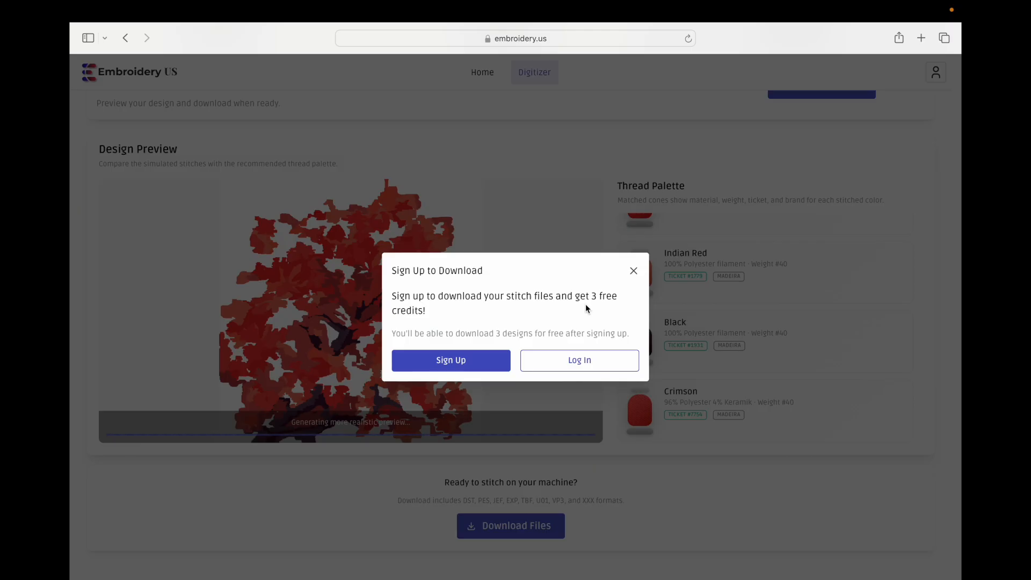
{"action": "left_click", "coordinate": [576, 363]}
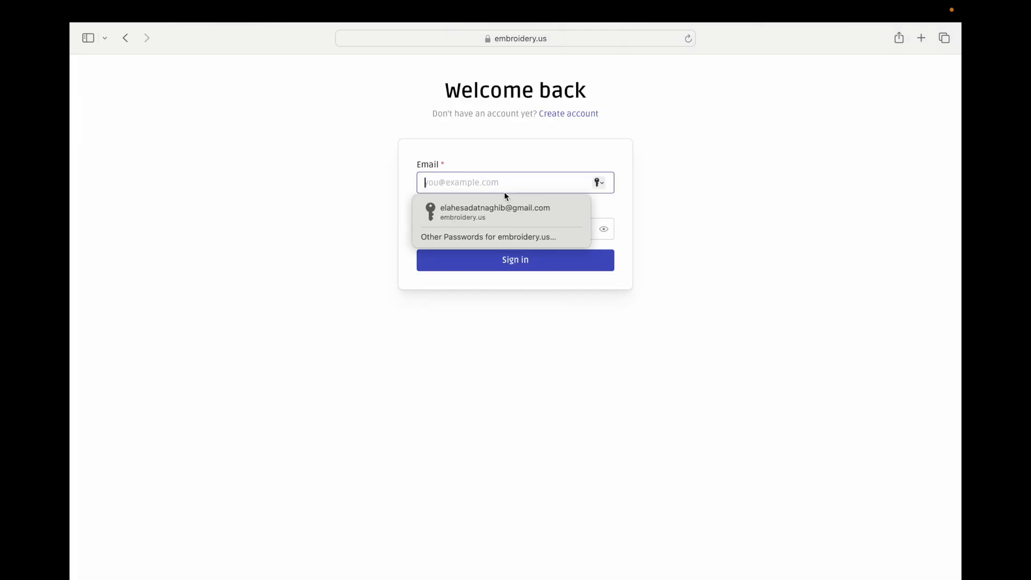
{"action": "left_click", "coordinate": [479, 222]}
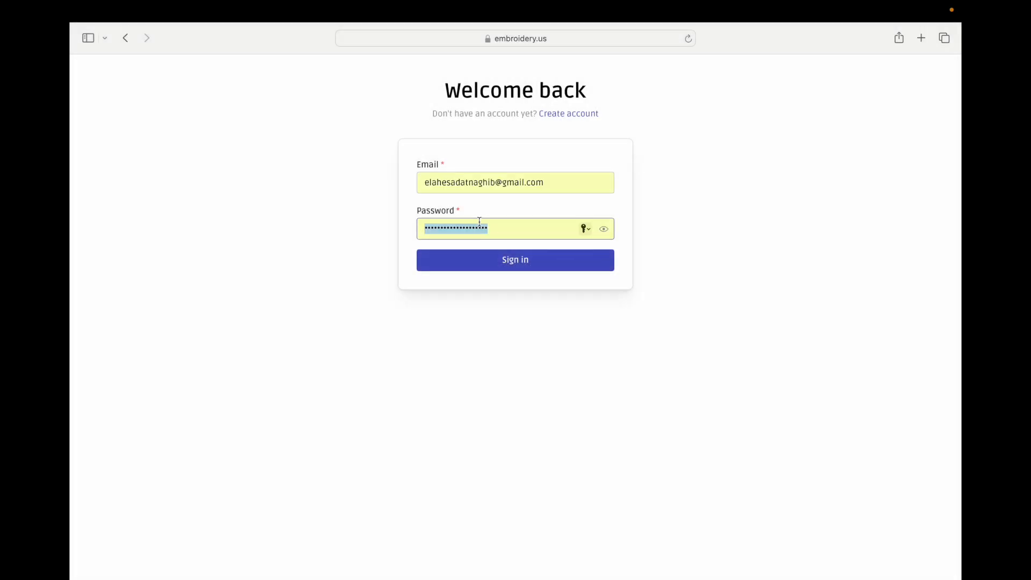
{"action": "left_click", "coordinate": [544, 264]}
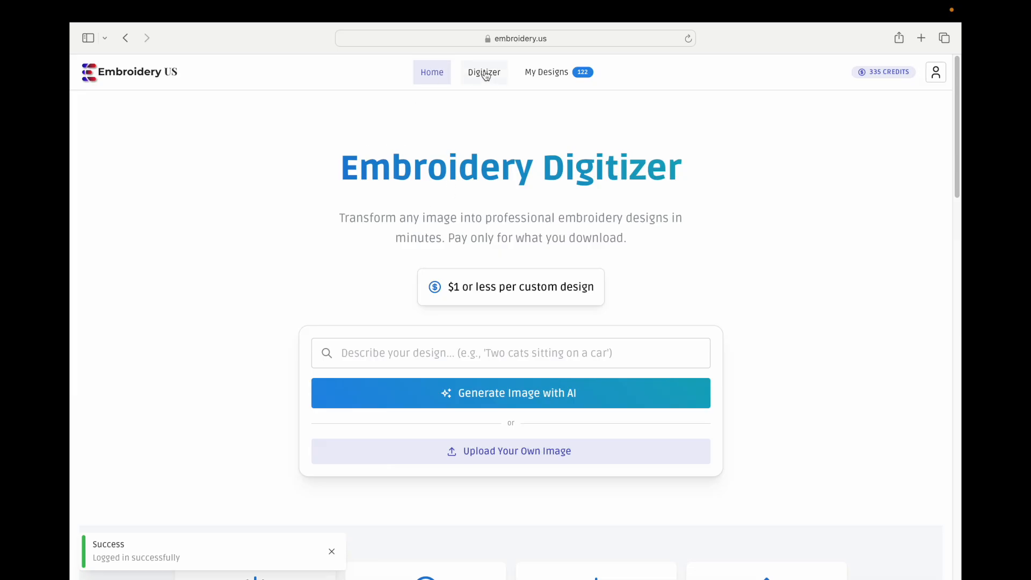
Return to the finished maple design in the digitizer and confirm downloading its files for 1 credit
{"action": "left_click", "coordinate": [485, 74]}
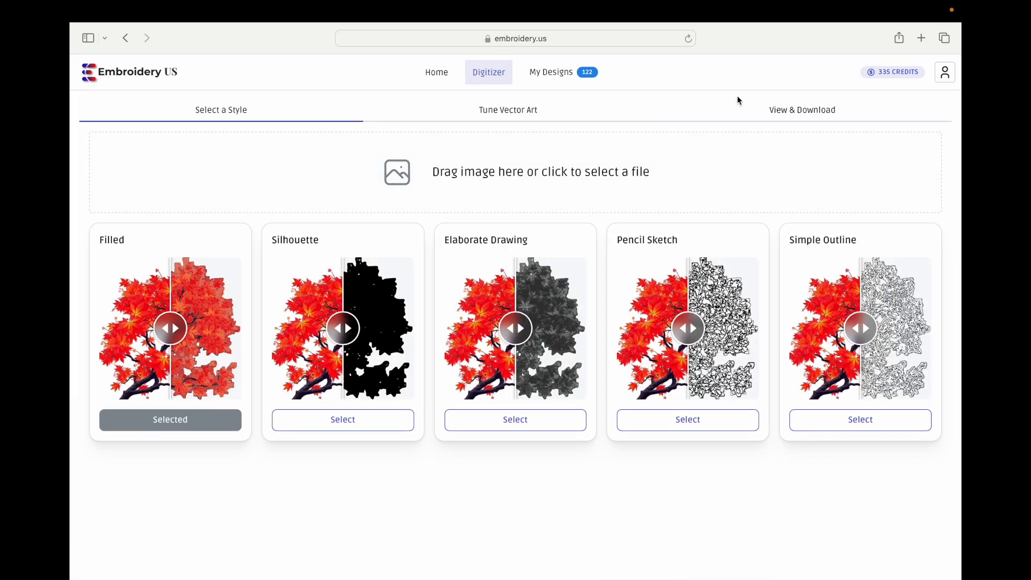
{"action": "left_click", "coordinate": [763, 112]}
{"action": "scroll", "coordinate": [359, 375], "scroll_direction": "down", "scroll_amount": 1}
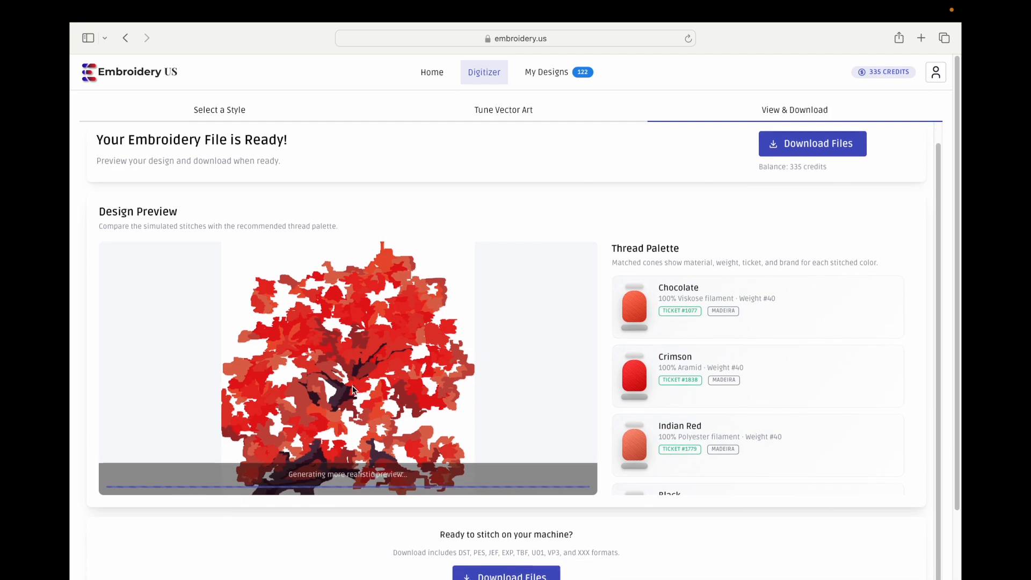
{"action": "scroll", "coordinate": [518, 403], "scroll_direction": "down", "scroll_amount": 3}
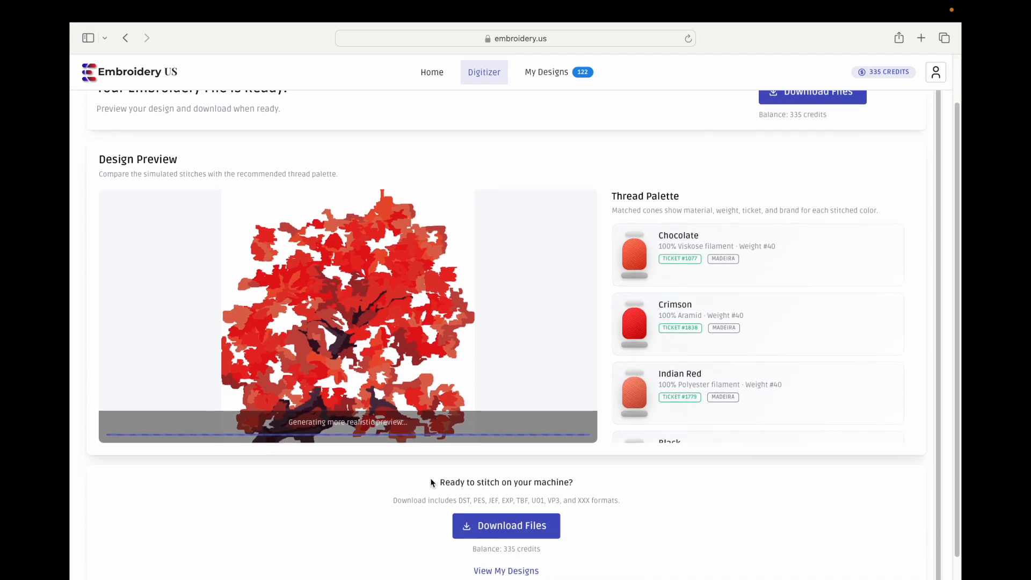
{"action": "scroll", "coordinate": [473, 541], "scroll_direction": "down", "scroll_amount": 1}
{"action": "left_click", "coordinate": [476, 509]}
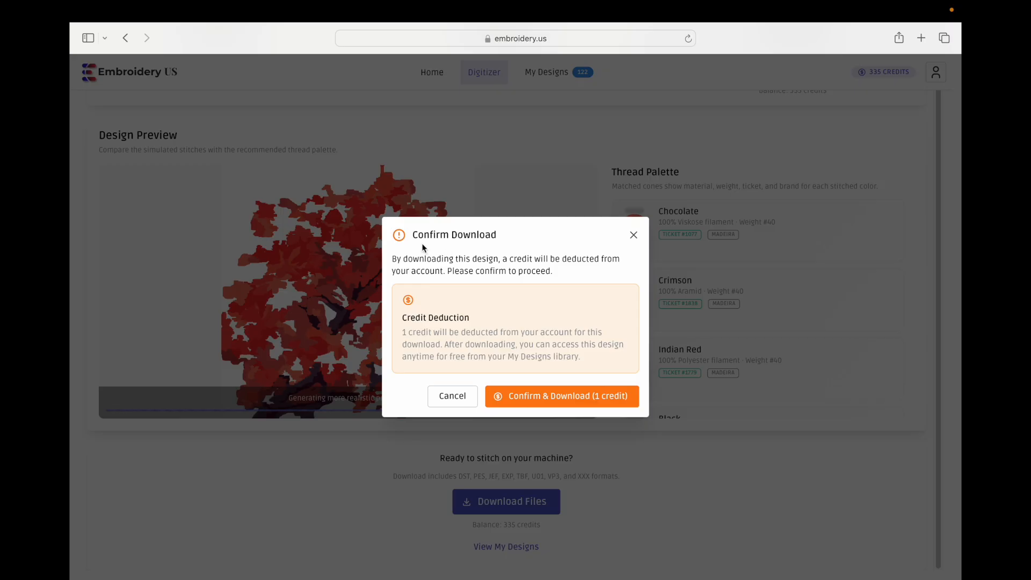
{"action": "left_click", "coordinate": [542, 396]}
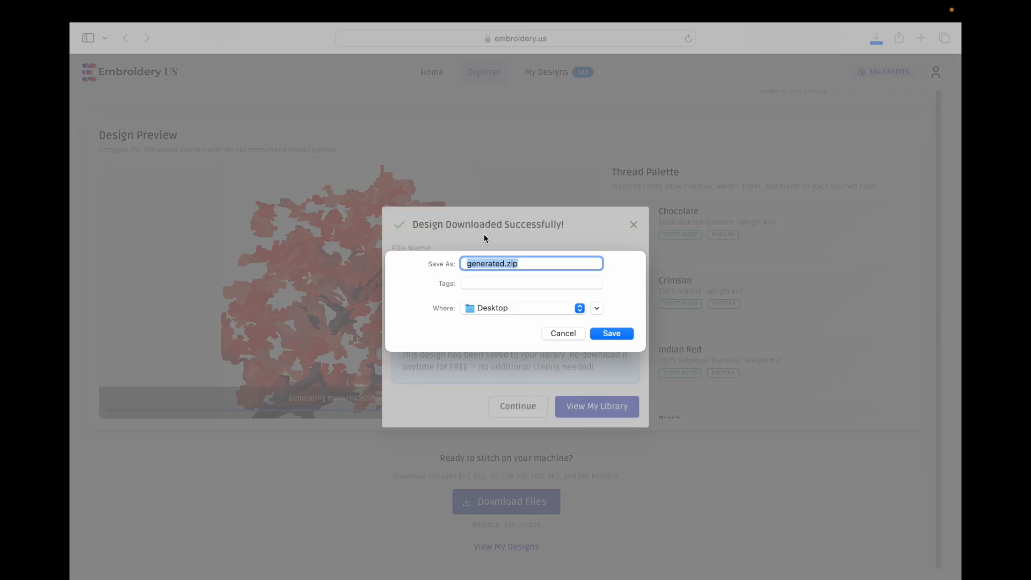
Save the downloaded archive to the Desktop as autumn_tree_8by8.zip
{"action": "double_click", "coordinate": [481, 262]}
{"action": "type", "text": "autumn_tree_8by"}
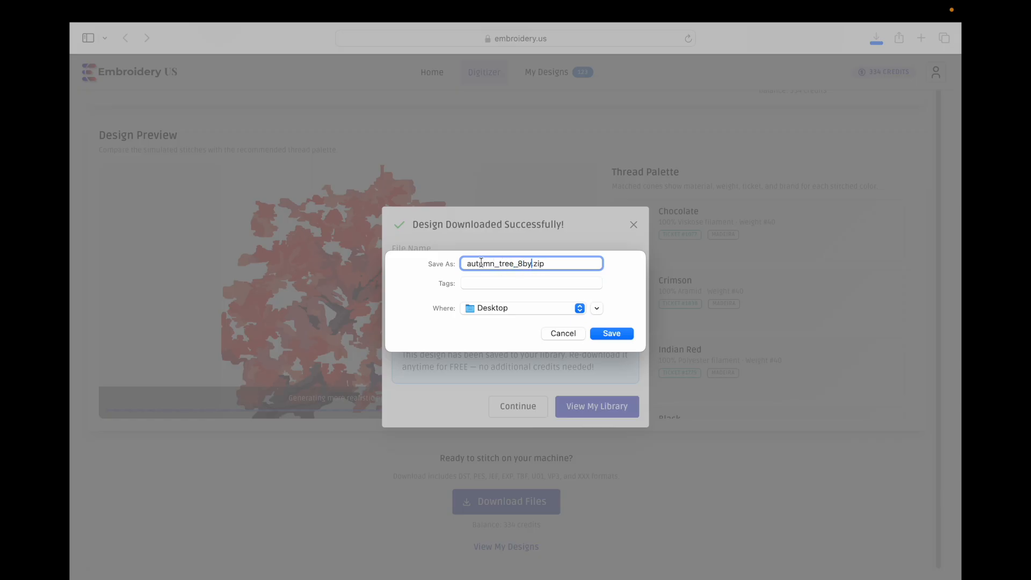
{"action": "type", "text": "8"}
{"action": "left_click", "coordinate": [614, 336]}
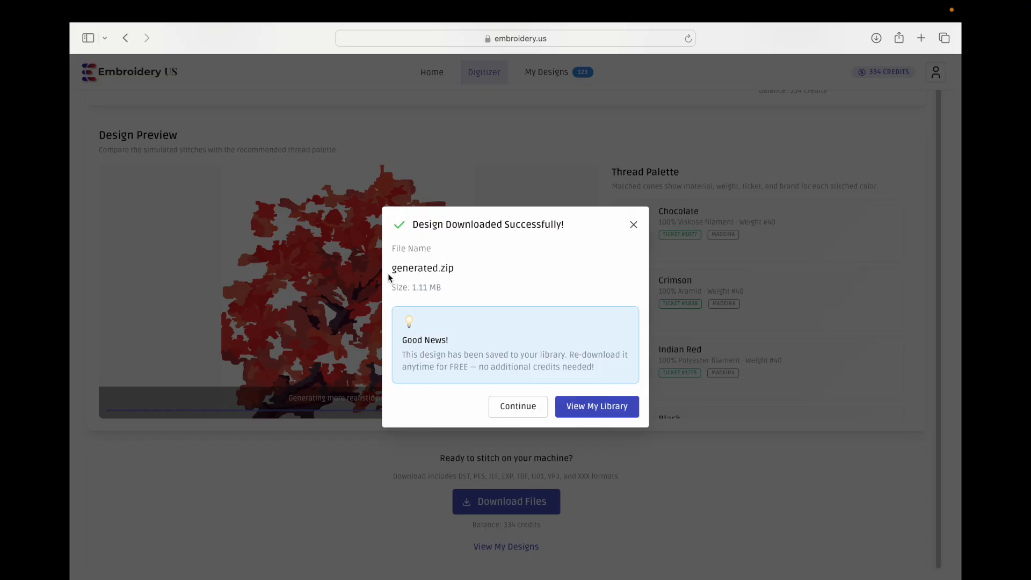
Dismiss the download notice and look up the new design in the My Designs library
{"action": "left_click", "coordinate": [634, 225]}
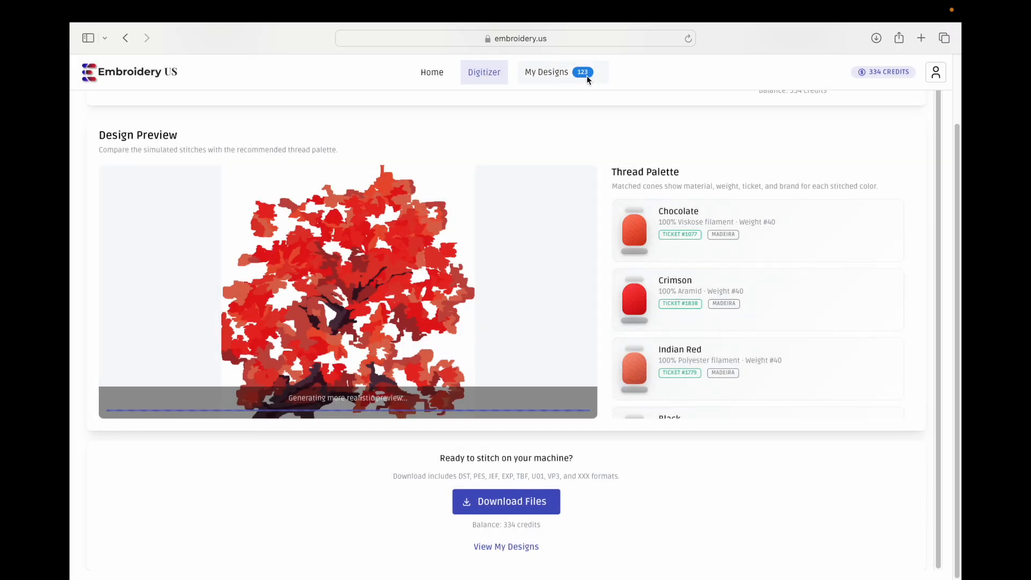
{"action": "left_click", "coordinate": [556, 75]}
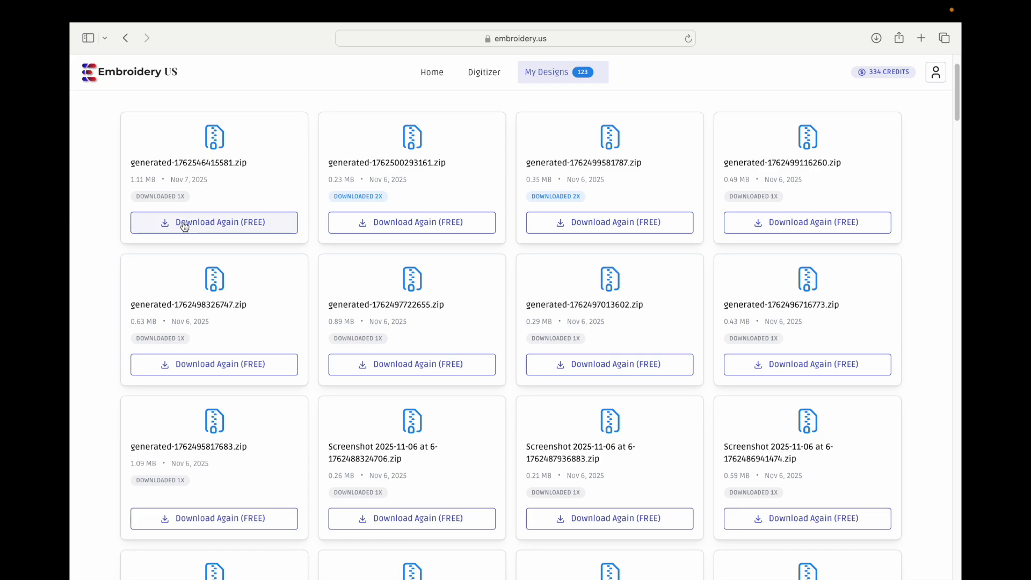
{"action": "scroll", "coordinate": [185, 228], "scroll_direction": "up", "scroll_amount": 3}
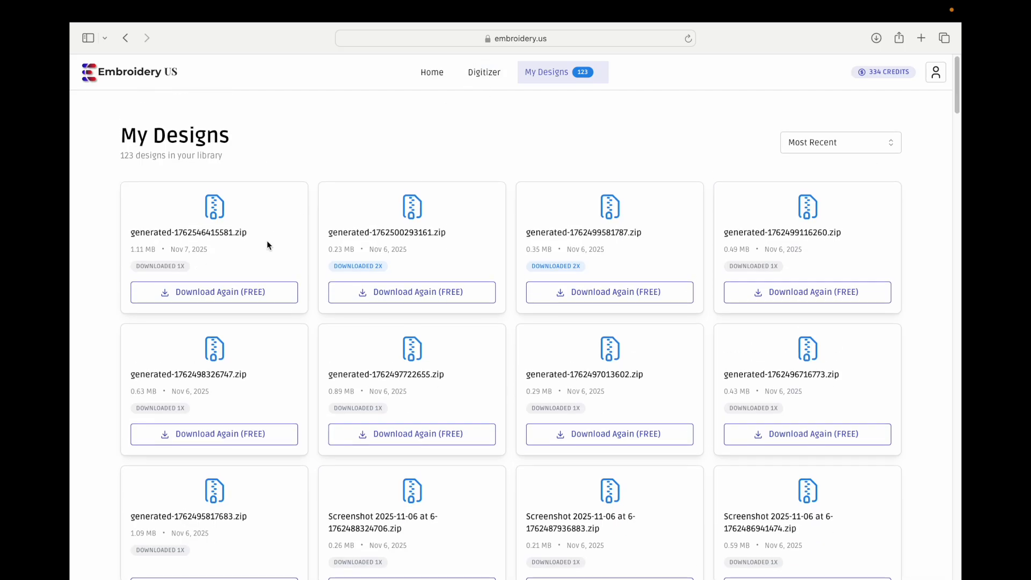
Switch to Finder and preview the thread chart and design PNG images in the autumn_tree_8by8 folder
{"action": "key", "text": "super+Tab"}
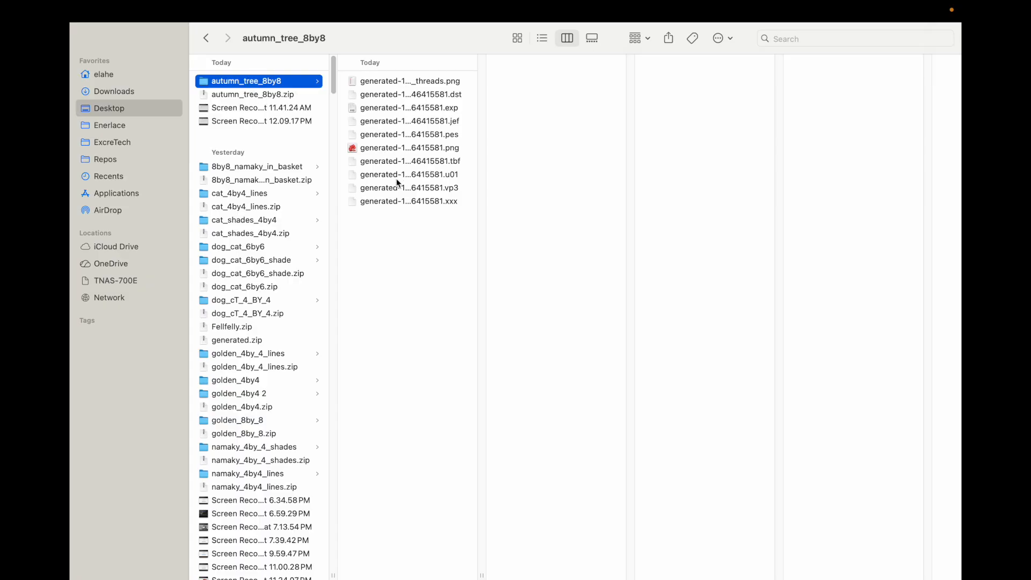
{"action": "left_click", "coordinate": [389, 82]}
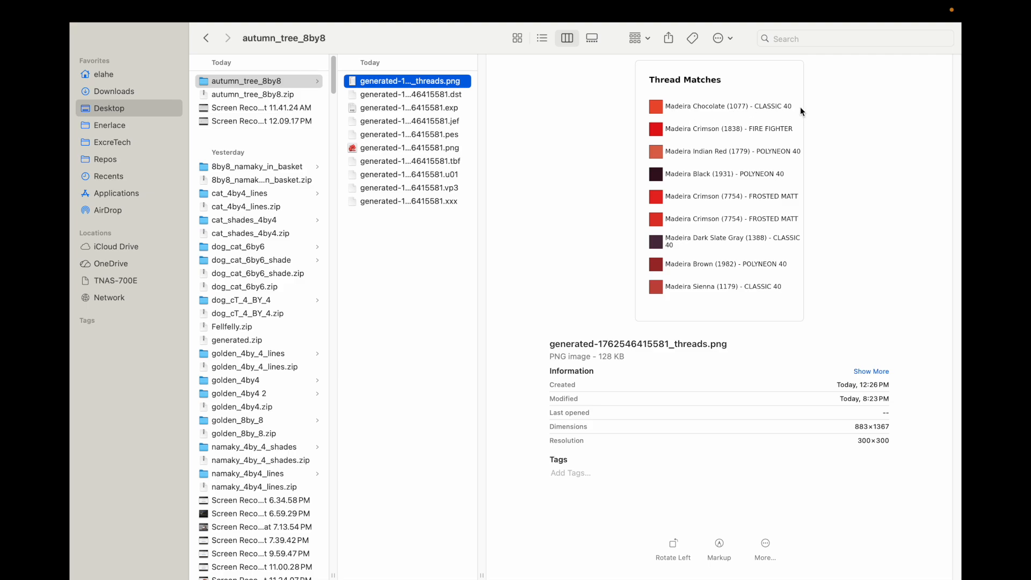
{"action": "left_click", "coordinate": [384, 147]}
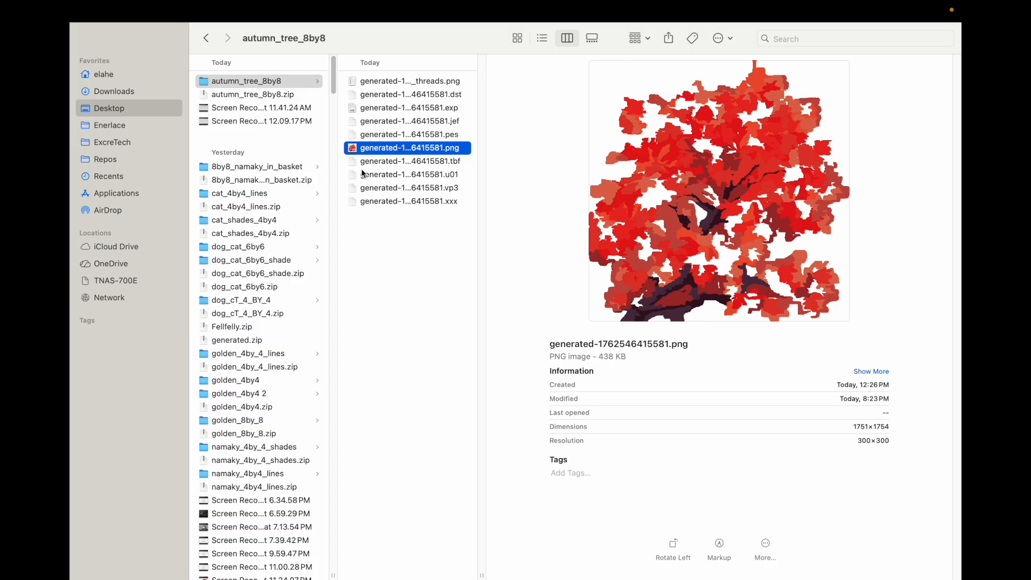
Open the design's PES file from the autumn_tree_8by8 folder in Inkscape
{"action": "left_click", "coordinate": [388, 135]}
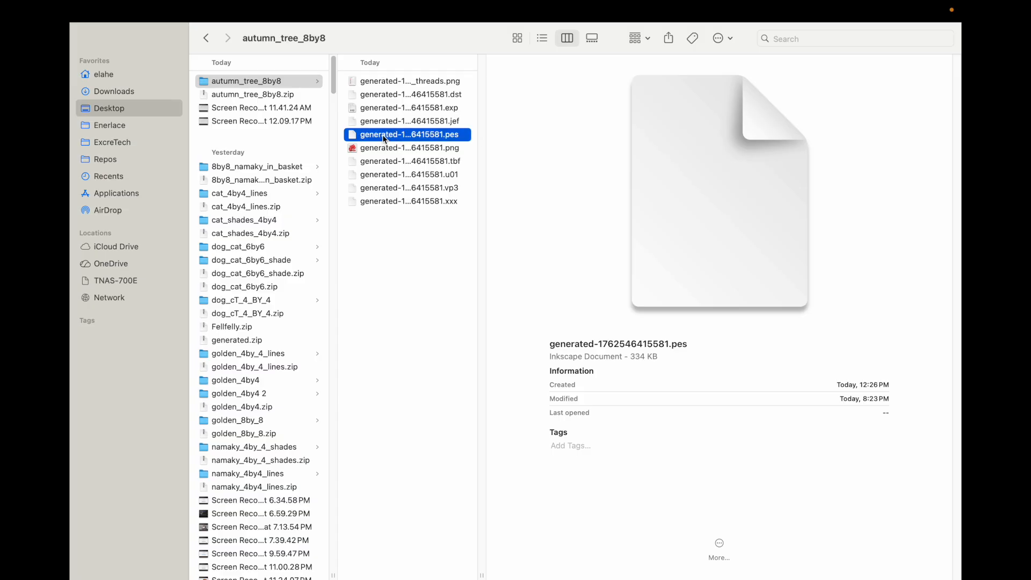
{"action": "double_click", "coordinate": [383, 135]}
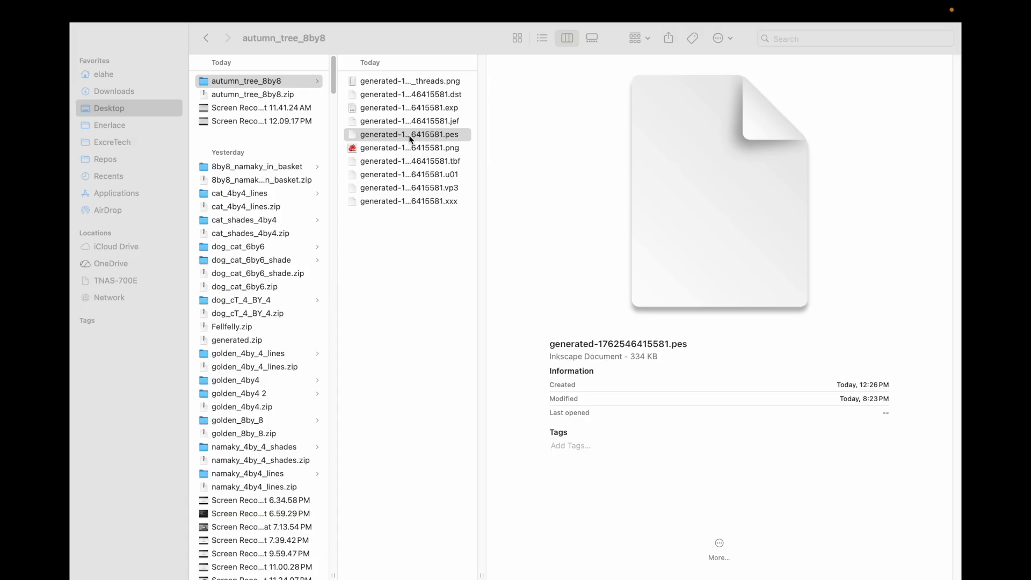
{"action": "double_click", "coordinate": [445, 133]}
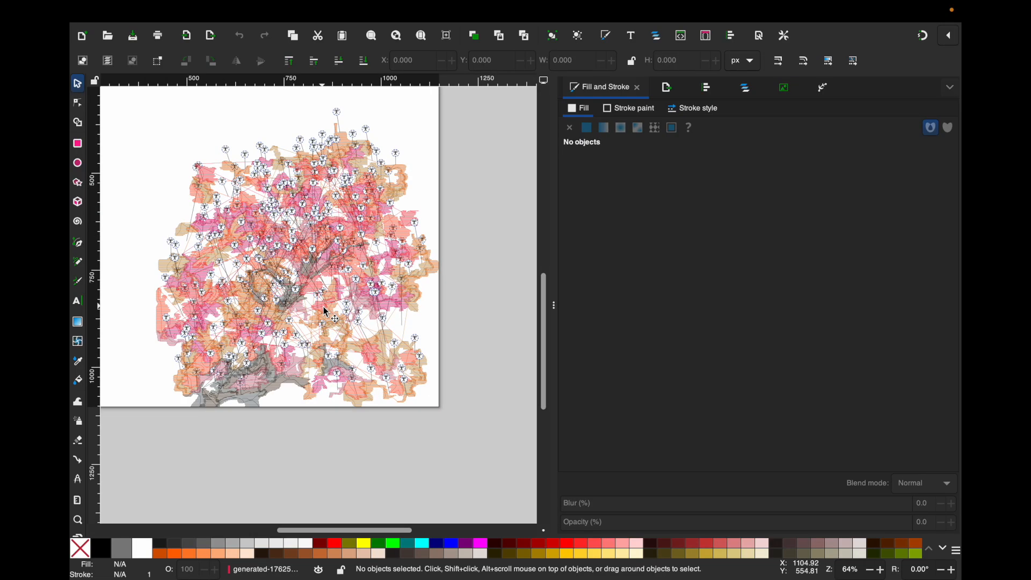
Select all objects of the embroidery design and display their dimensions in inches
{"action": "scroll", "coordinate": [303, 263], "scroll_direction": "up", "scroll_amount": 2}
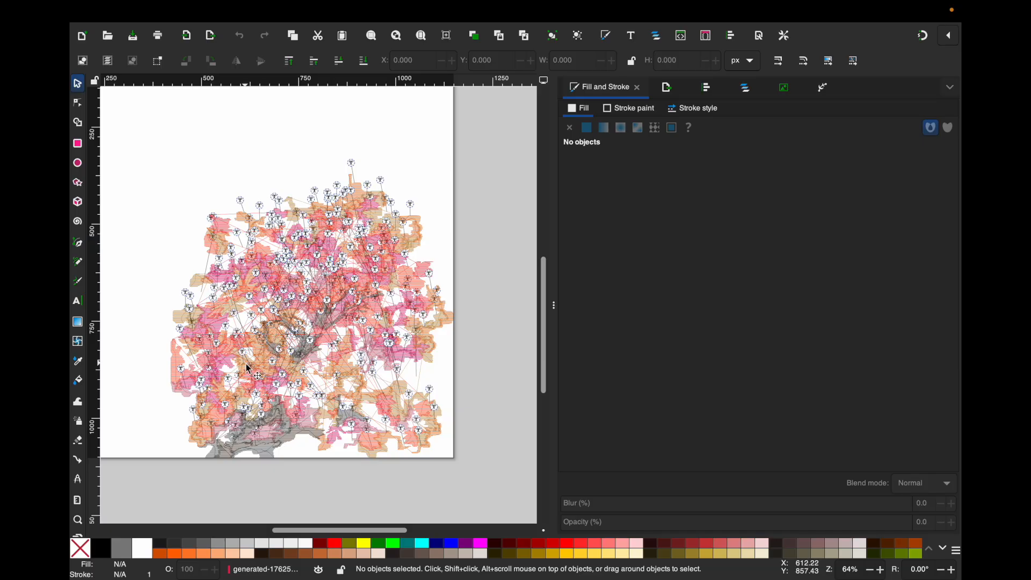
{"action": "key", "text": "ctrl+a"}
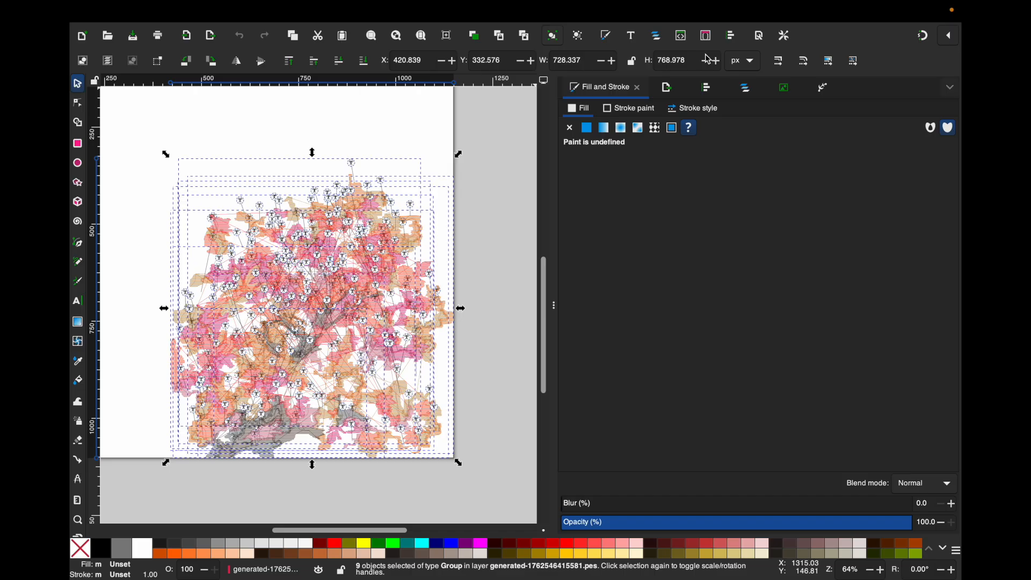
{"action": "left_click", "coordinate": [744, 60]}
{"action": "left_click", "coordinate": [747, 82]}
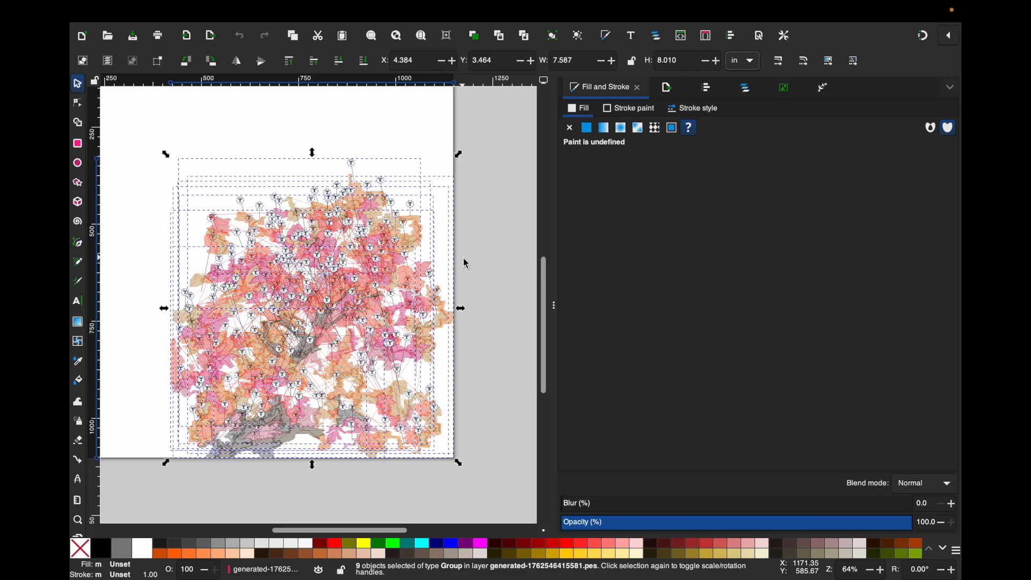
Run the Ink/Stitch Simulator on the selected embroidery design to preview how it stitches out
{"action": "mouse_move", "coordinate": [292, 4]}
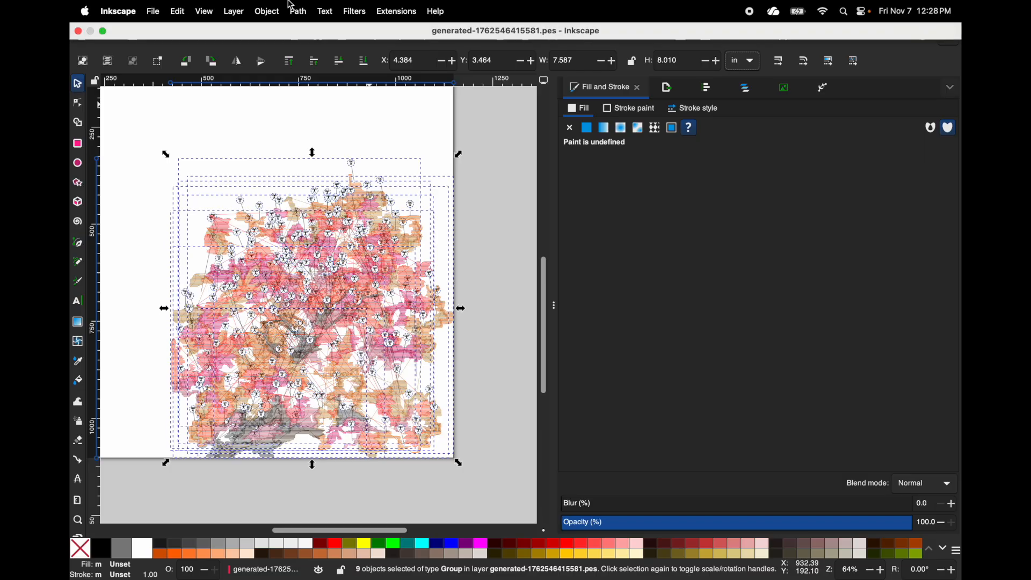
{"action": "left_click", "coordinate": [389, 11]}
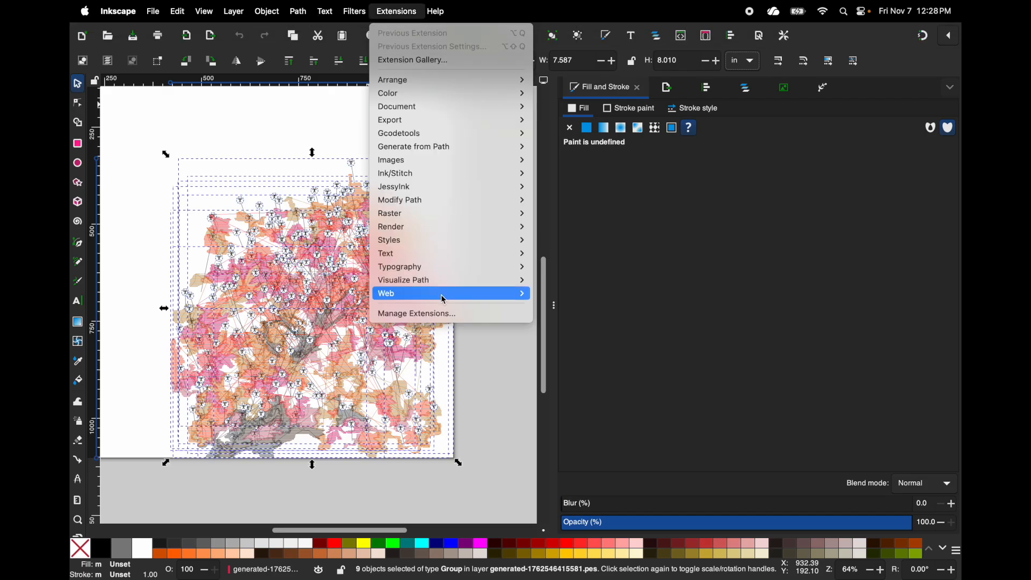
{"action": "mouse_move", "coordinate": [485, 174]}
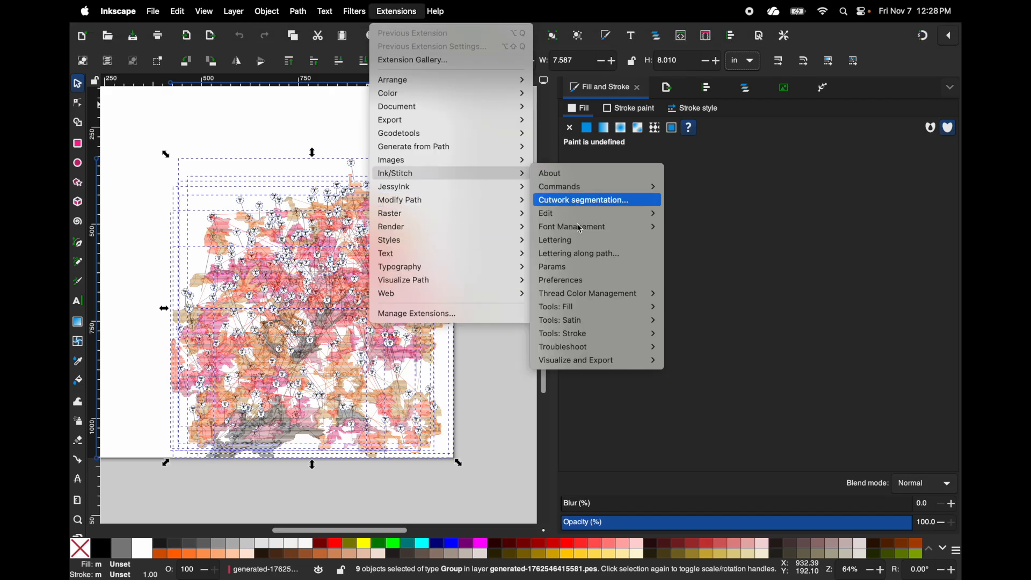
{"action": "mouse_move", "coordinate": [634, 361]}
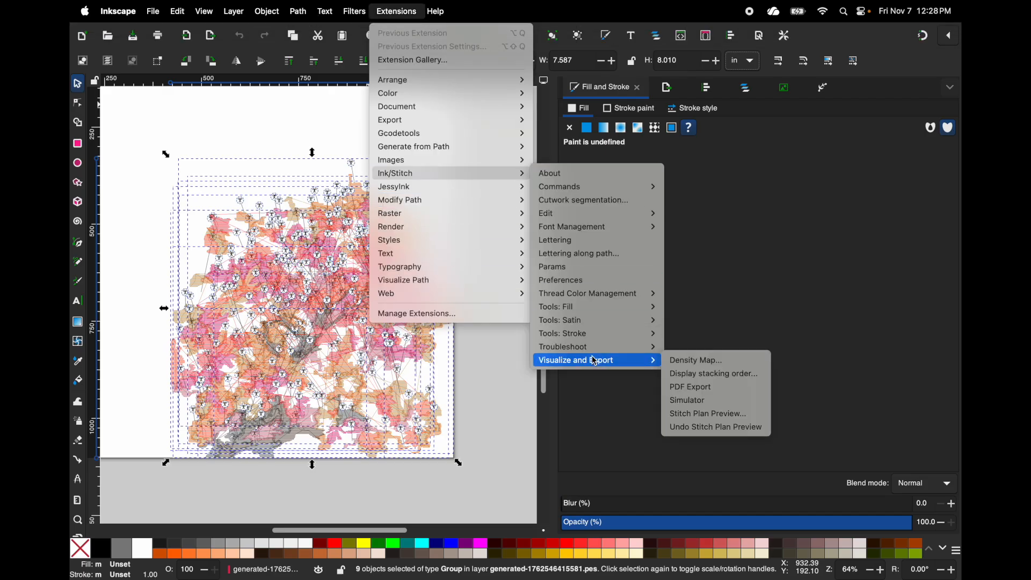
{"action": "left_click", "coordinate": [697, 403]}
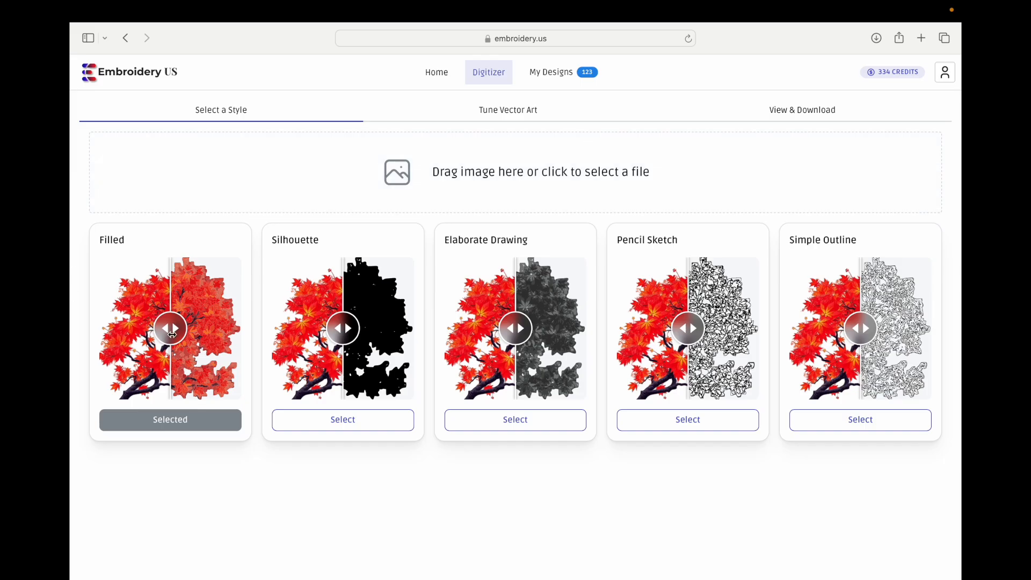
On the Embroidery US Digitizer page, fully reveal the Filled, Pencil Sketch and Simple Outline previews to compare the styles
{"action": "left_click_drag", "start_coordinate": [170, 329], "coordinate": [101, 317]}
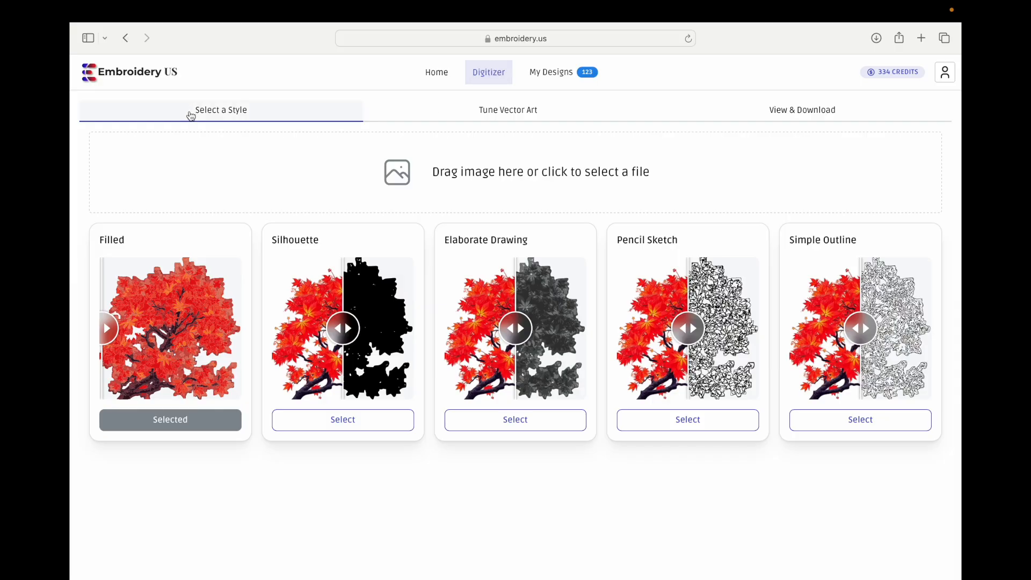
{"action": "left_click_drag", "start_coordinate": [109, 328], "coordinate": [89, 321]}
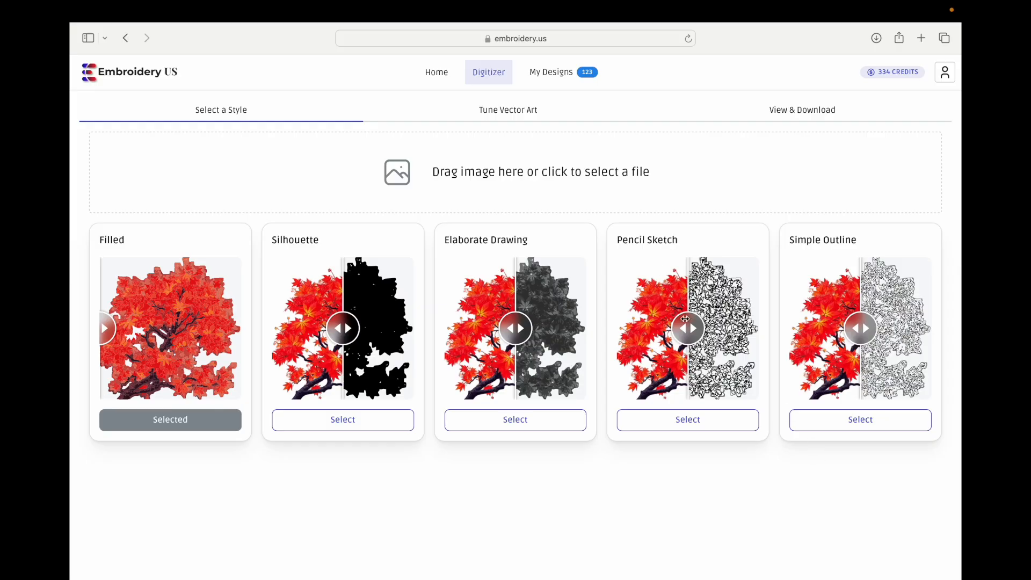
{"action": "left_click_drag", "start_coordinate": [690, 328], "coordinate": [614, 331]}
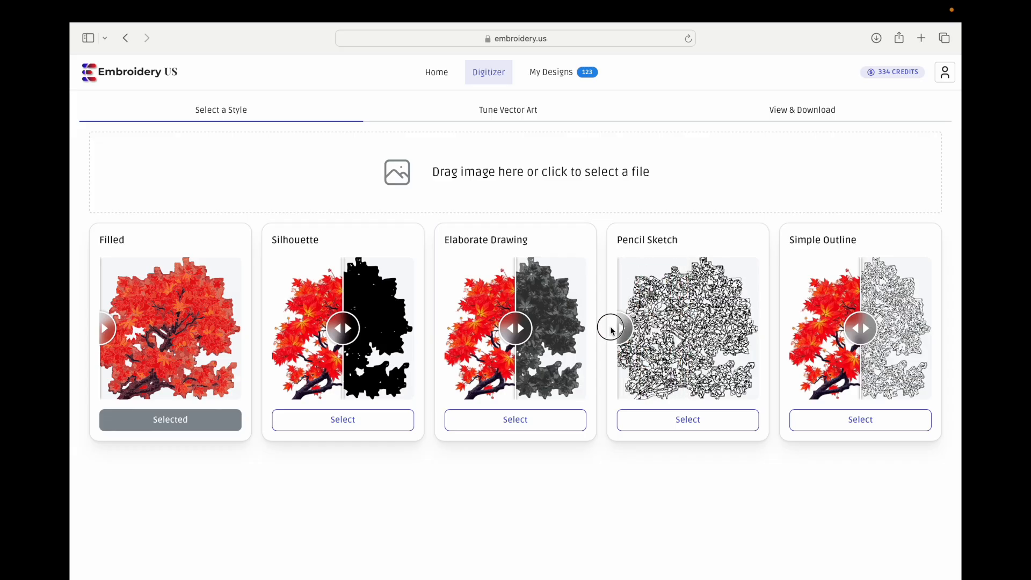
{"action": "left_click_drag", "start_coordinate": [860, 330], "coordinate": [744, 341]}
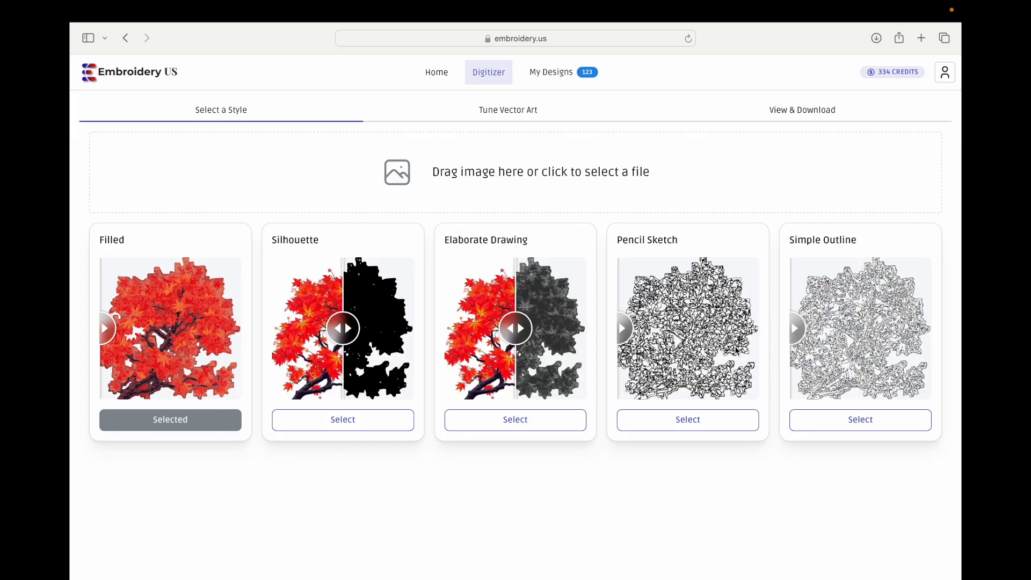
Choose the Pencil Sketch style and uncover its vector art across nearly the whole comparison with the original image
{"action": "left_click", "coordinate": [692, 420]}
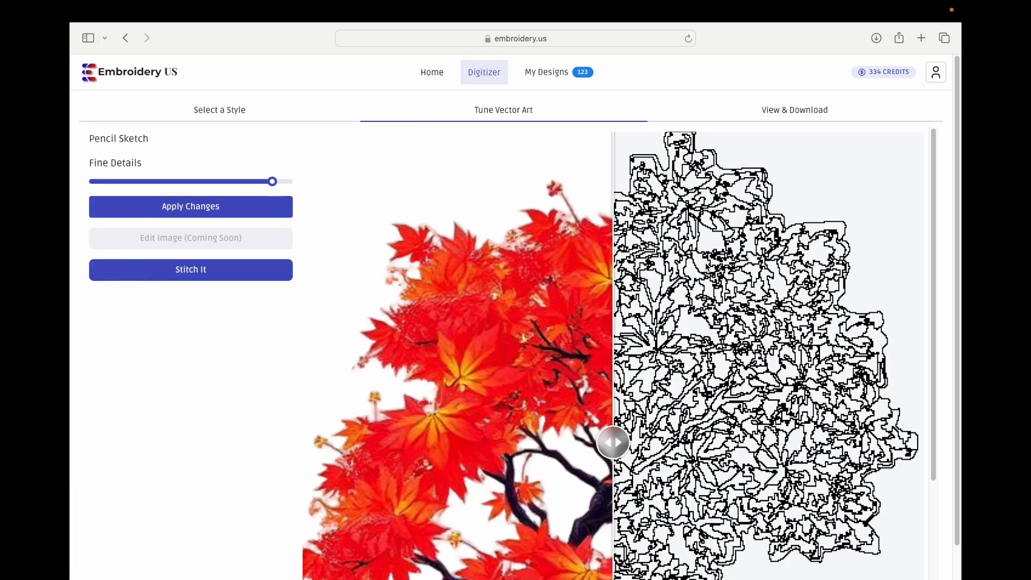
{"action": "left_click_drag", "start_coordinate": [612, 438], "coordinate": [319, 442]}
{"action": "scroll", "coordinate": [423, 439], "scroll_direction": "down", "scroll_amount": 3}
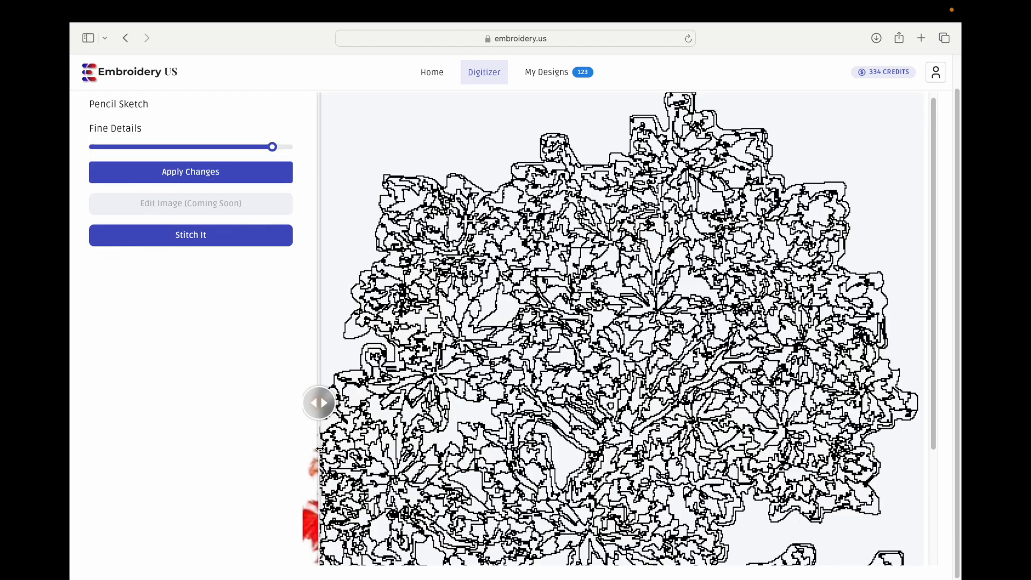
{"action": "scroll", "coordinate": [618, 328], "scroll_direction": "up", "scroll_amount": 3}
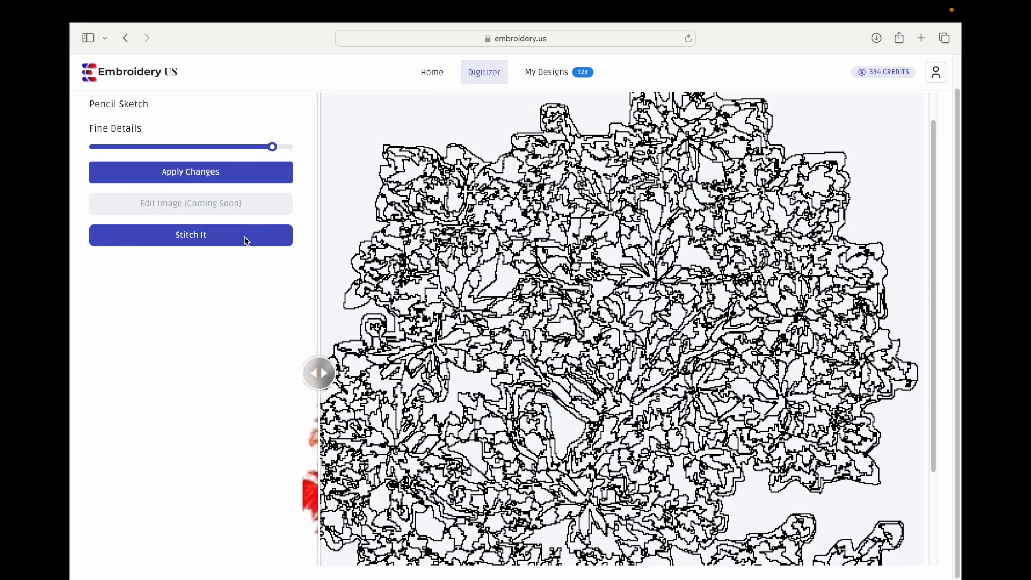
Regenerate the Pencil Sketch art at Fine Details 46 and inspect the fully uncovered line work
{"action": "left_click", "coordinate": [154, 173]}
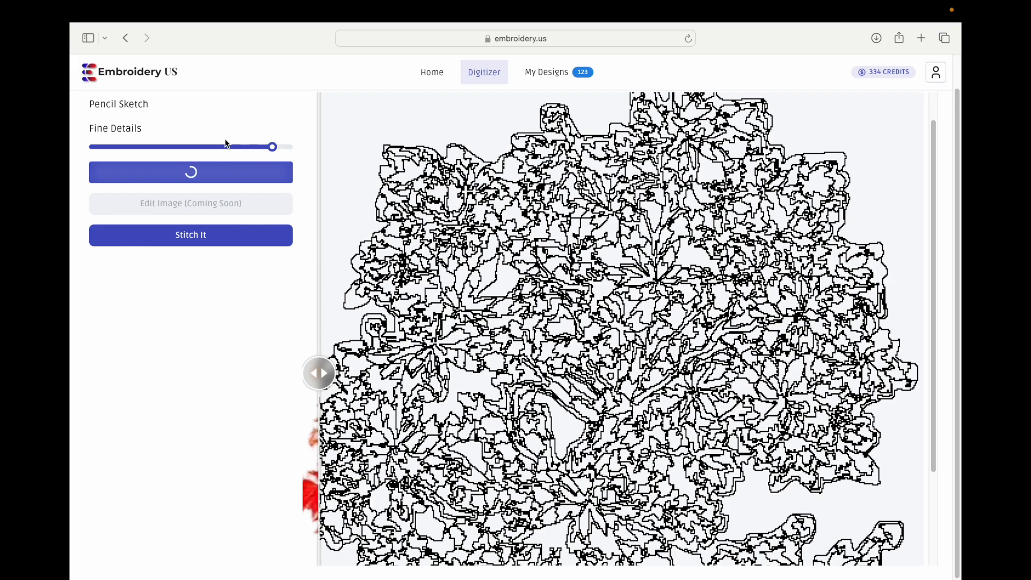
{"action": "scroll", "coordinate": [313, 356], "scroll_direction": "down", "scroll_amount": 2}
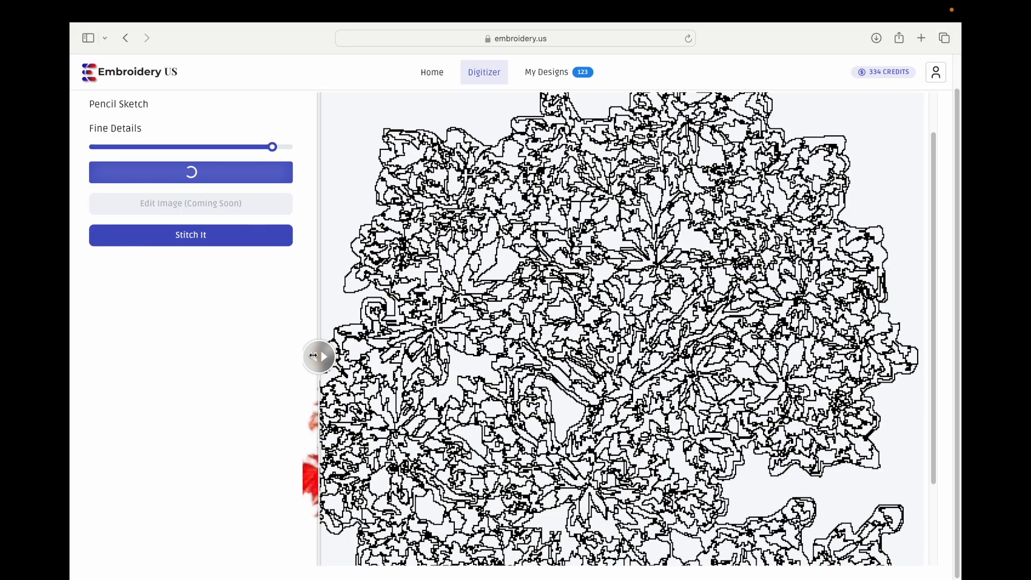
{"action": "left_click_drag", "start_coordinate": [313, 356], "coordinate": [281, 331]}
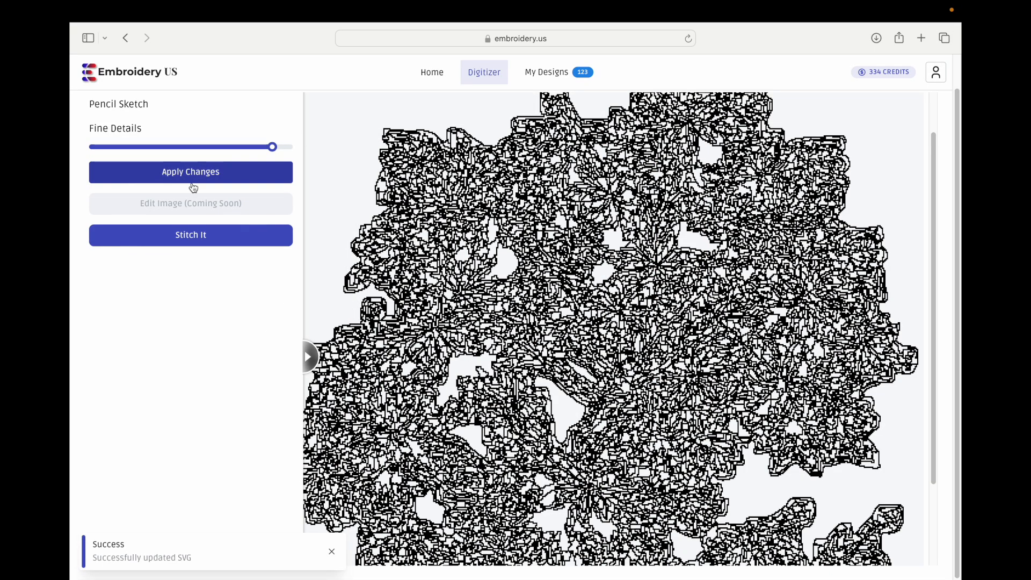
{"action": "scroll", "coordinate": [611, 330], "scroll_direction": "down", "scroll_amount": 3}
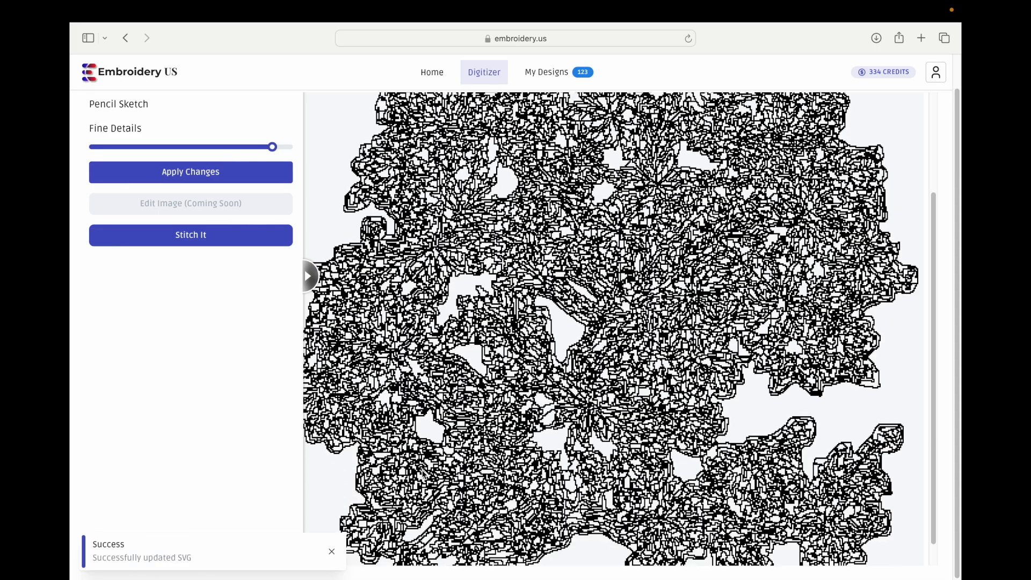
{"action": "mouse_move", "coordinate": [272, 152]}
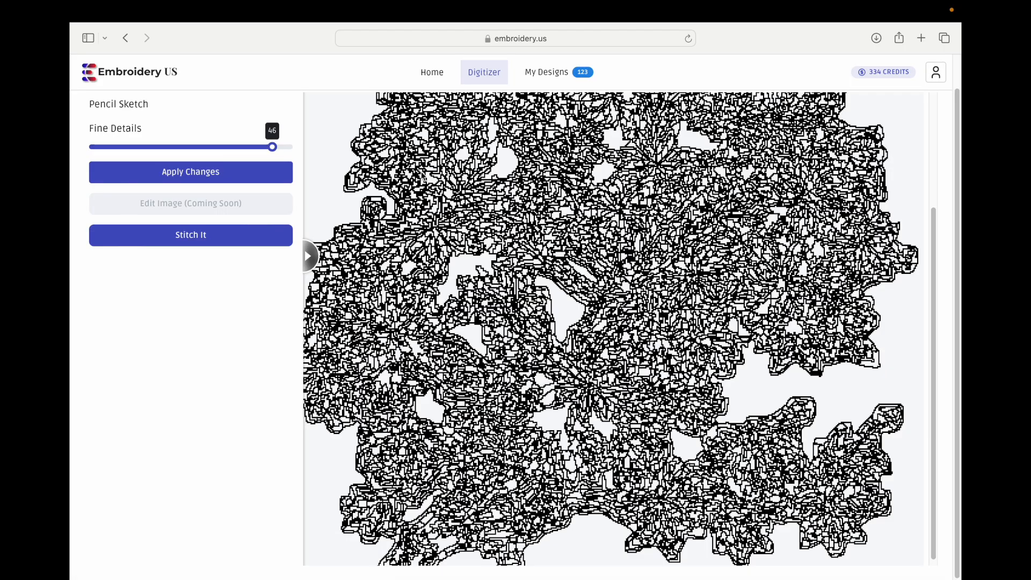
{"action": "scroll", "coordinate": [552, 337], "scroll_direction": "up", "scroll_amount": 3}
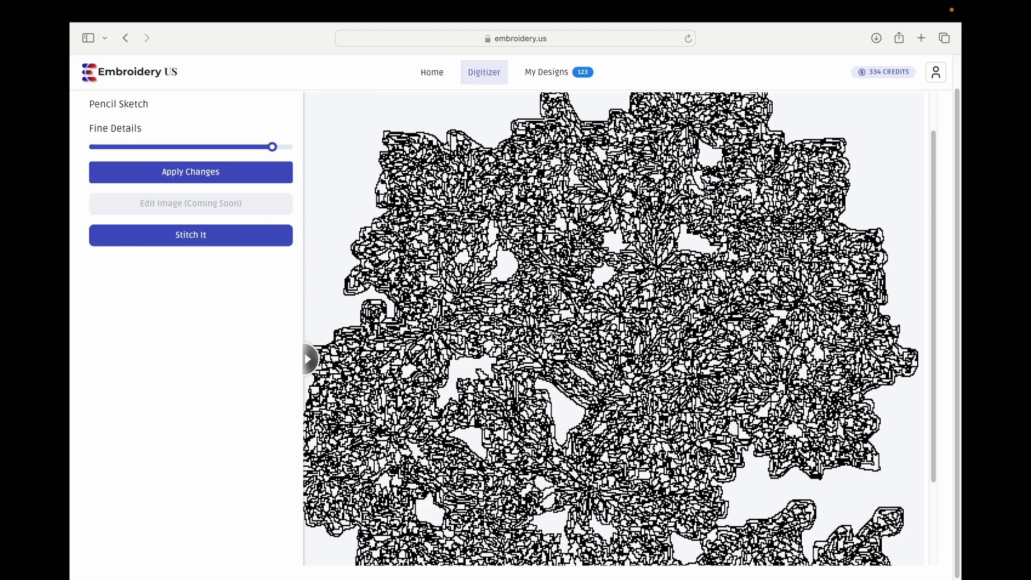
{"action": "scroll", "coordinate": [552, 338], "scroll_direction": "up", "scroll_amount": 1}
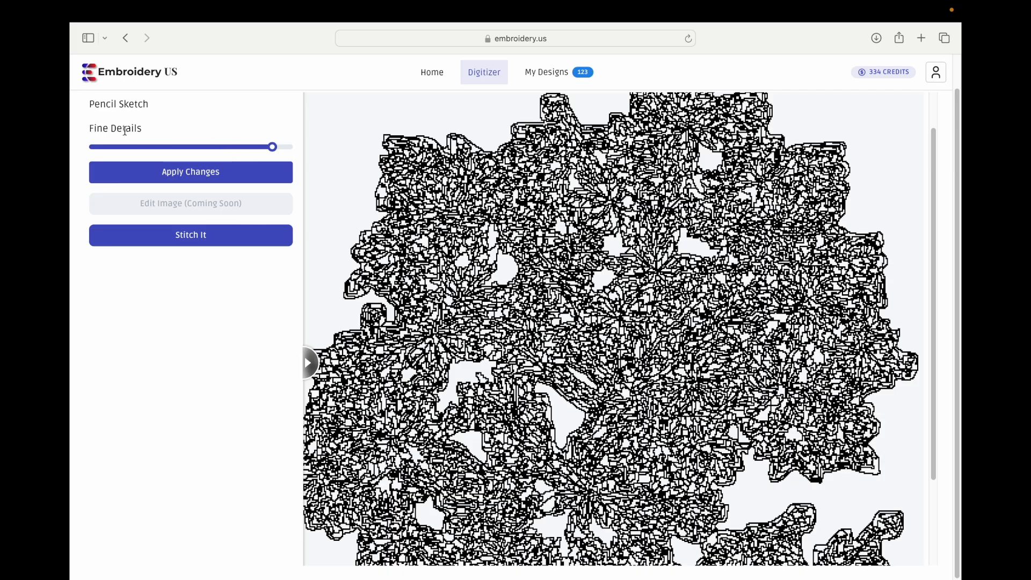
Lower Fine Details to about 70% of its range, apply the change and inspect the sketch lines
{"action": "left_click", "coordinate": [235, 150]}
{"action": "left_click", "coordinate": [194, 173]}
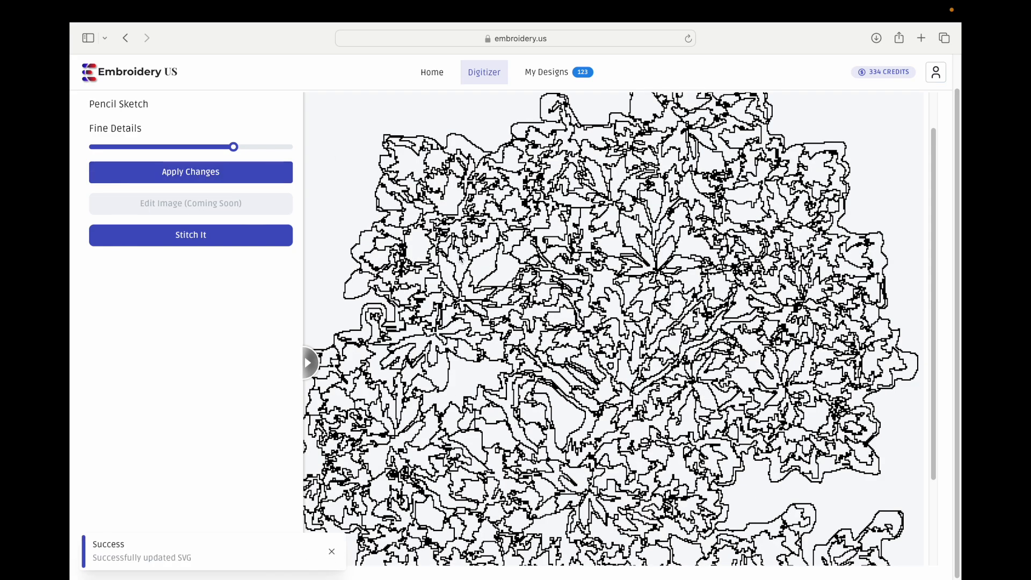
{"action": "scroll", "coordinate": [461, 259], "scroll_direction": "down", "scroll_amount": 1}
{"action": "scroll", "coordinate": [460, 258], "scroll_direction": "down", "scroll_amount": 2}
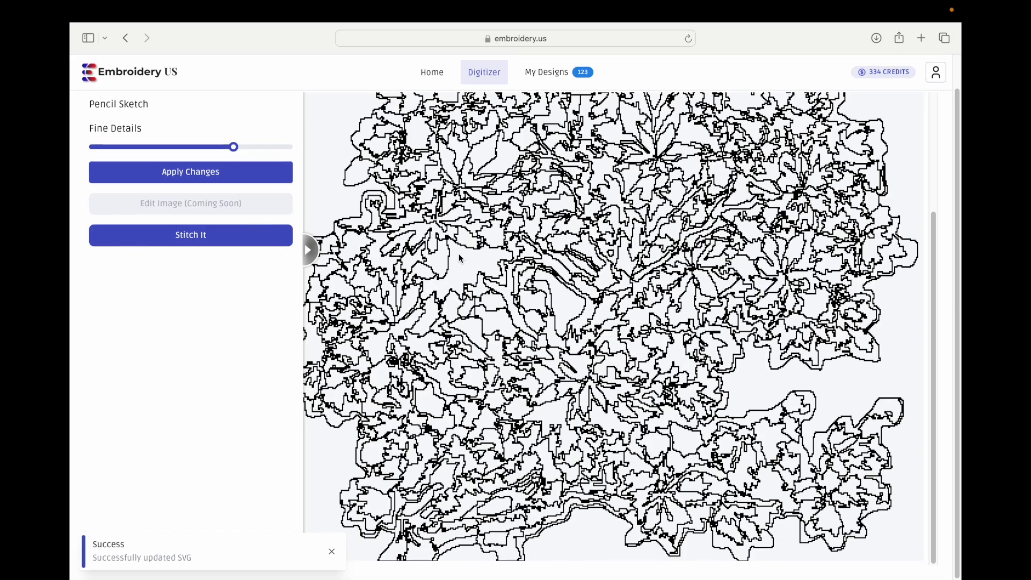
{"action": "scroll", "coordinate": [460, 259], "scroll_direction": "up", "scroll_amount": 3}
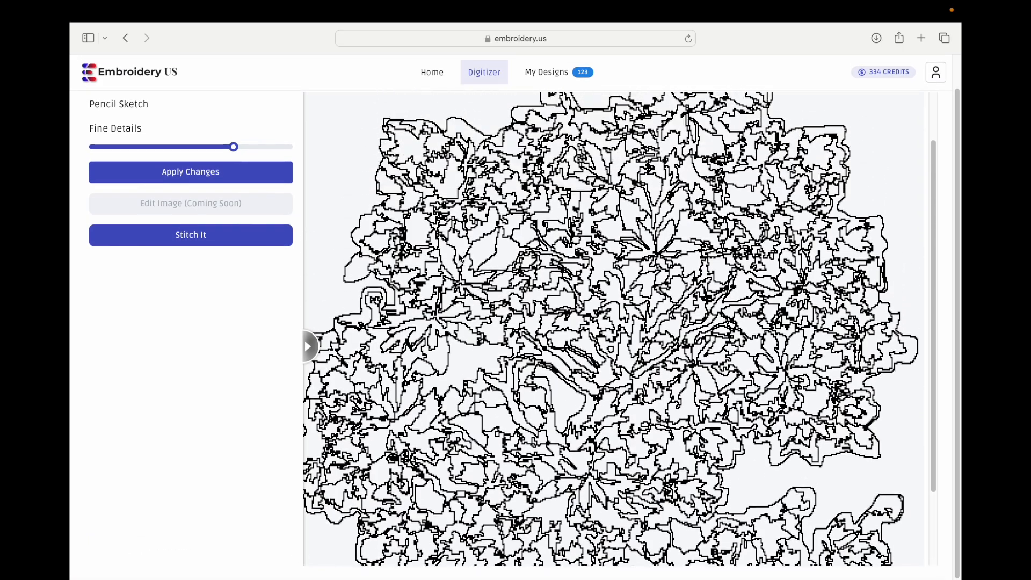
{"action": "scroll", "coordinate": [461, 259], "scroll_direction": "up", "scroll_amount": 1}
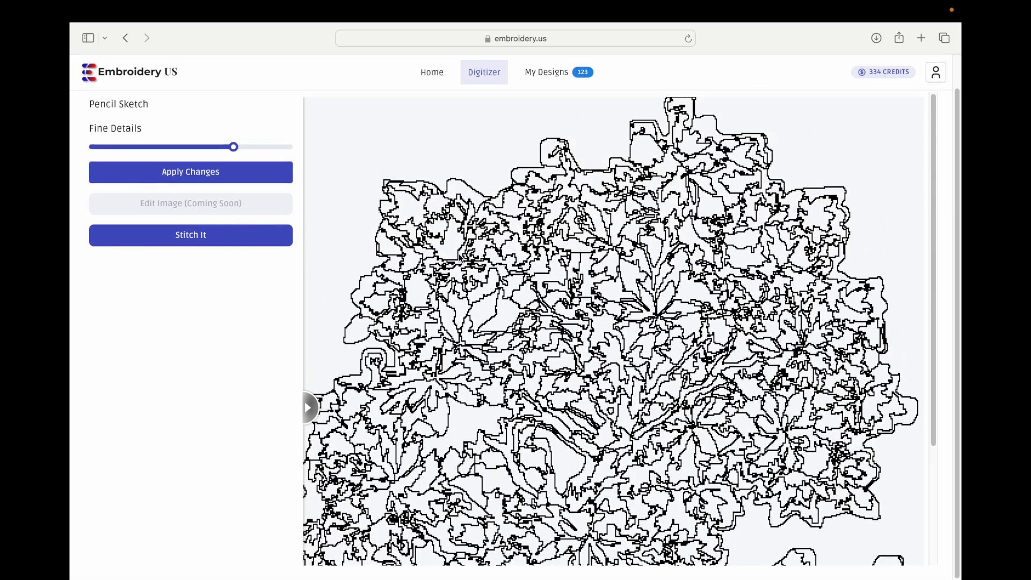
Reduce Fine Details further to slightly above the middle of its range, apply it and check the whole sketch
{"action": "left_click", "coordinate": [205, 149]}
{"action": "left_click", "coordinate": [169, 173]}
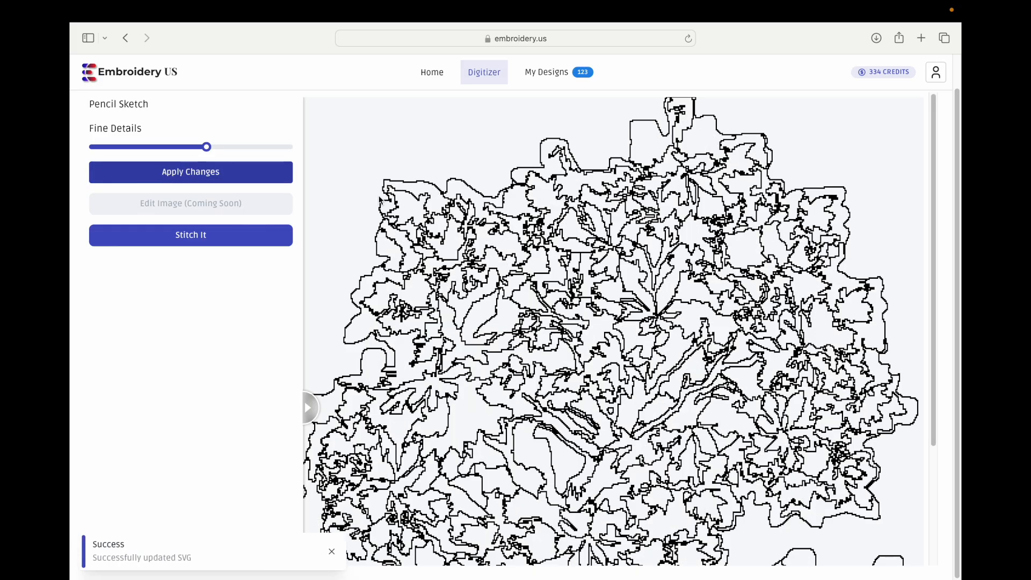
{"action": "scroll", "coordinate": [308, 173], "scroll_direction": "down", "scroll_amount": 5}
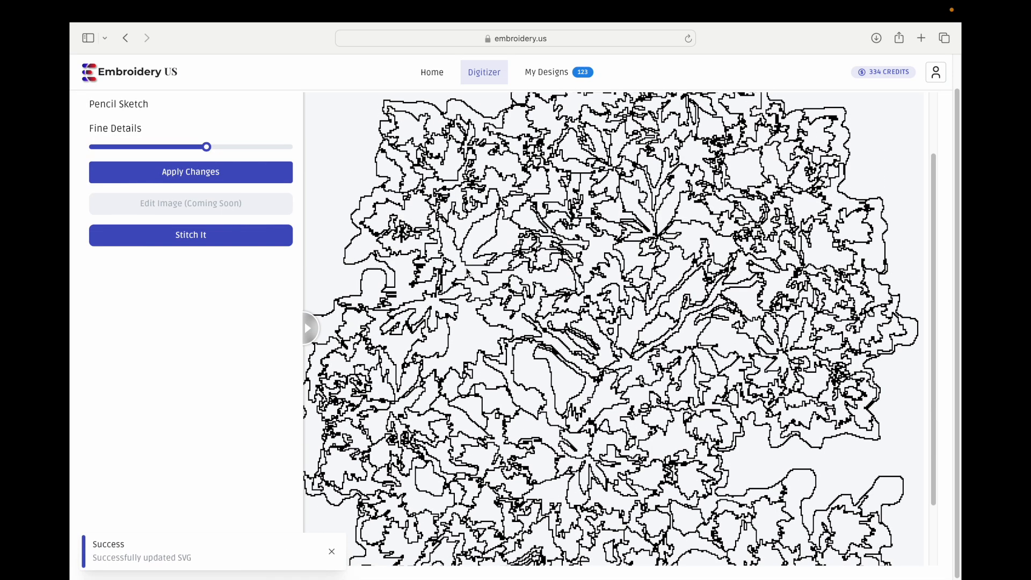
{"action": "scroll", "coordinate": [467, 272], "scroll_direction": "up", "scroll_amount": 4}
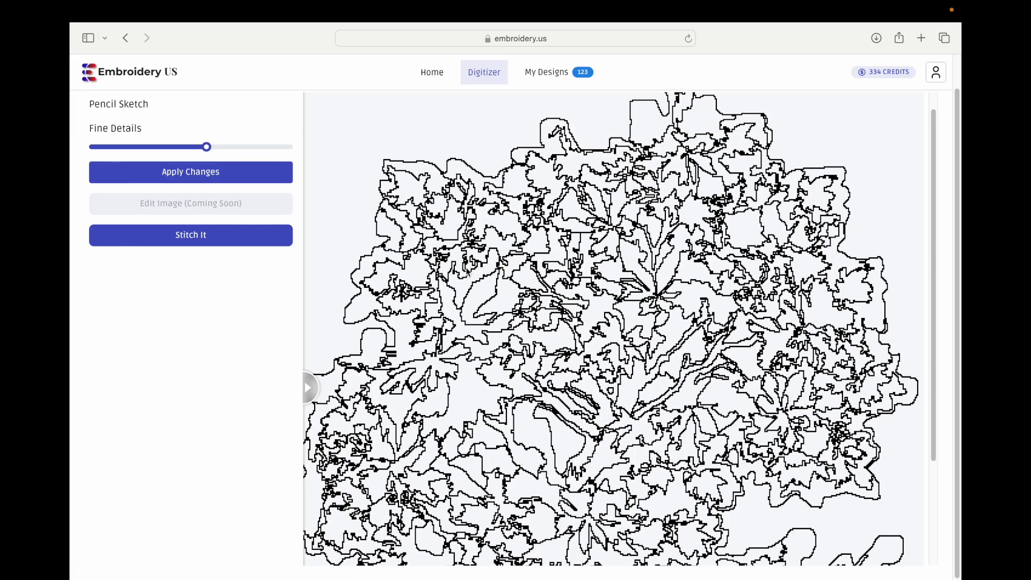
{"action": "scroll", "coordinate": [467, 272], "scroll_direction": "down", "scroll_amount": 9}
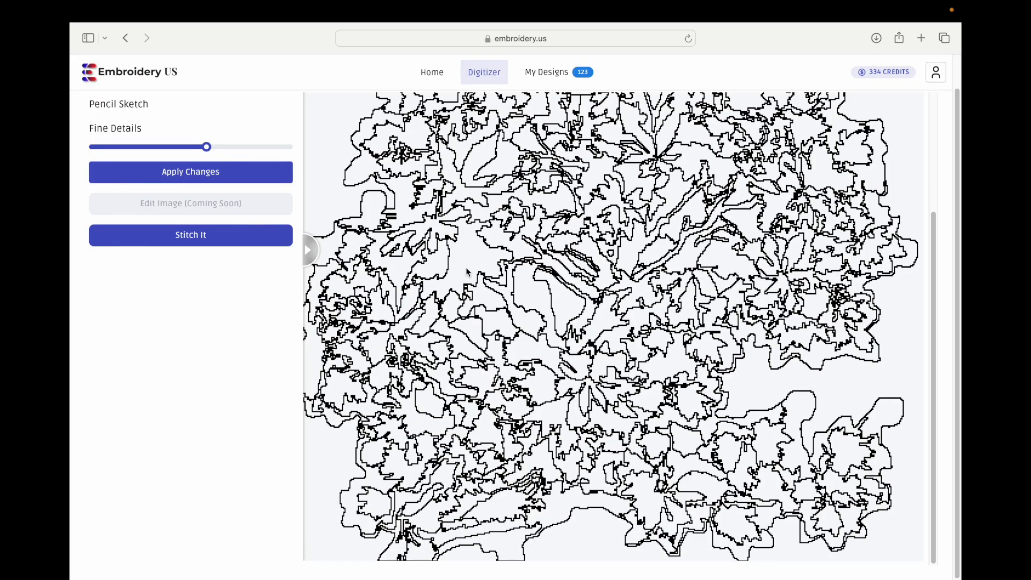
{"action": "mouse_move", "coordinate": [204, 149]}
{"action": "scroll", "coordinate": [442, 244], "scroll_direction": "up", "scroll_amount": 5}
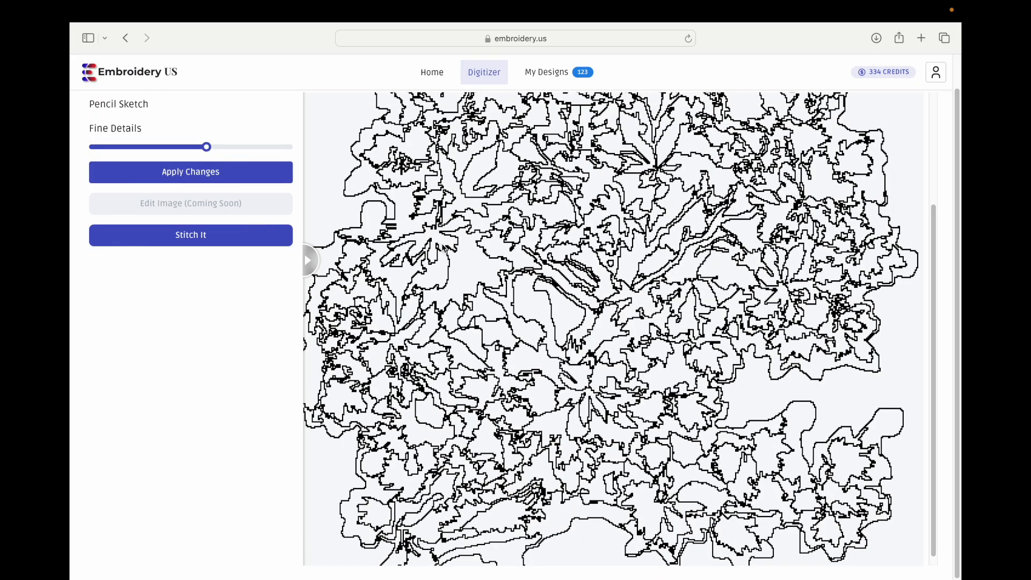
Generate the stitch file from the pencil sketch with an 8 x 8 inch frame size
{"action": "left_click", "coordinate": [150, 235]}
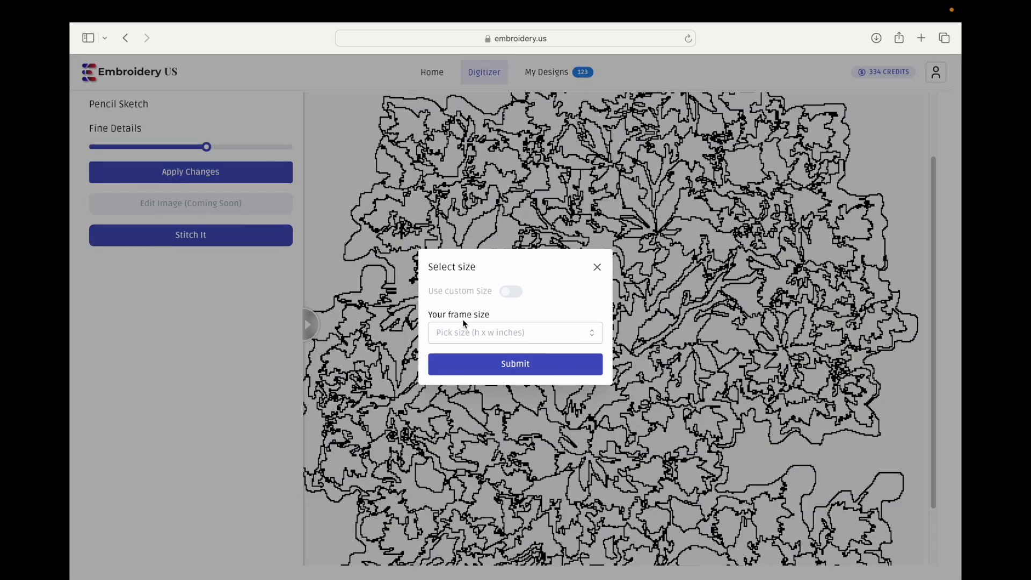
{"action": "left_click", "coordinate": [458, 333]}
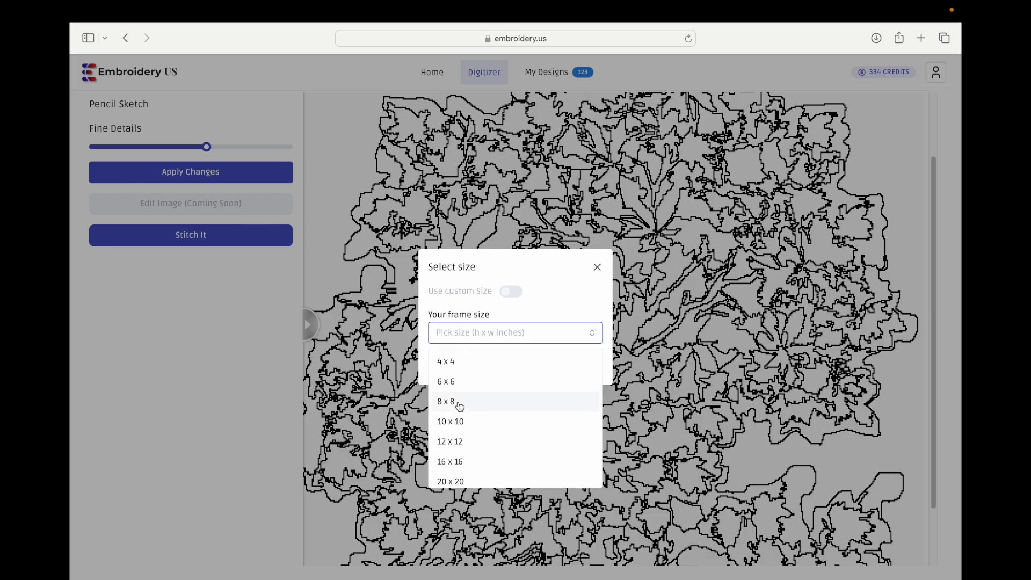
{"action": "left_click", "coordinate": [458, 403]}
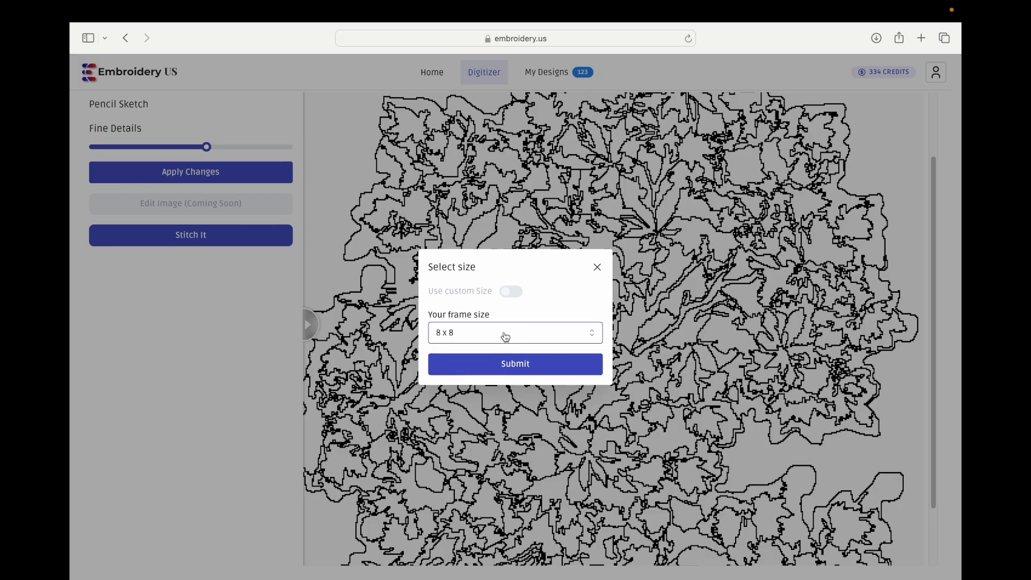
{"action": "left_click", "coordinate": [481, 371]}
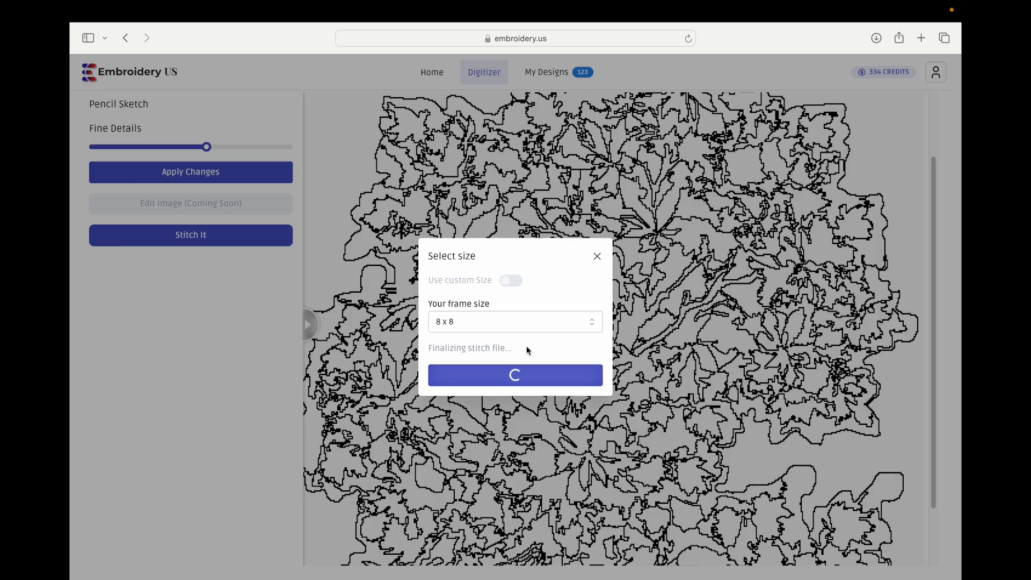
Download the pencil sketch stitch files for one credit and save them to the Desktop as tree_8by8_outlines.zip
{"action": "scroll", "coordinate": [422, 383], "scroll_direction": "down", "scroll_amount": 1}
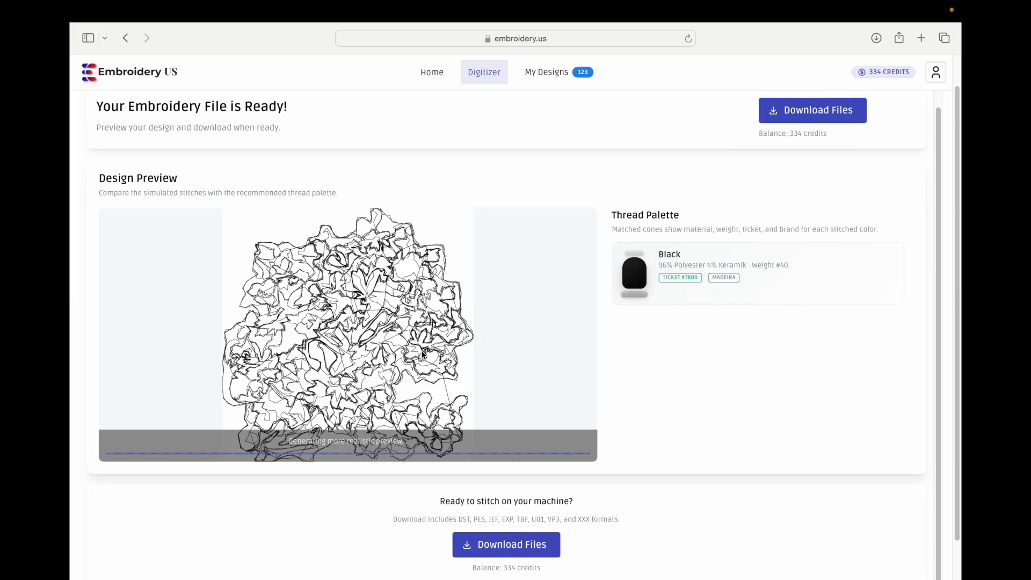
{"action": "left_click", "coordinate": [491, 546]}
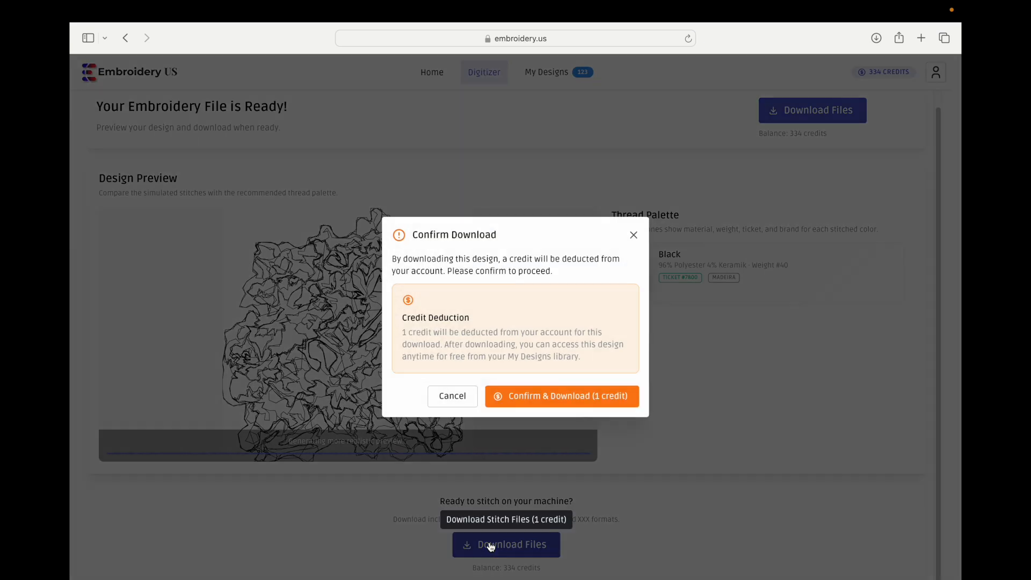
{"action": "left_click", "coordinate": [562, 400]}
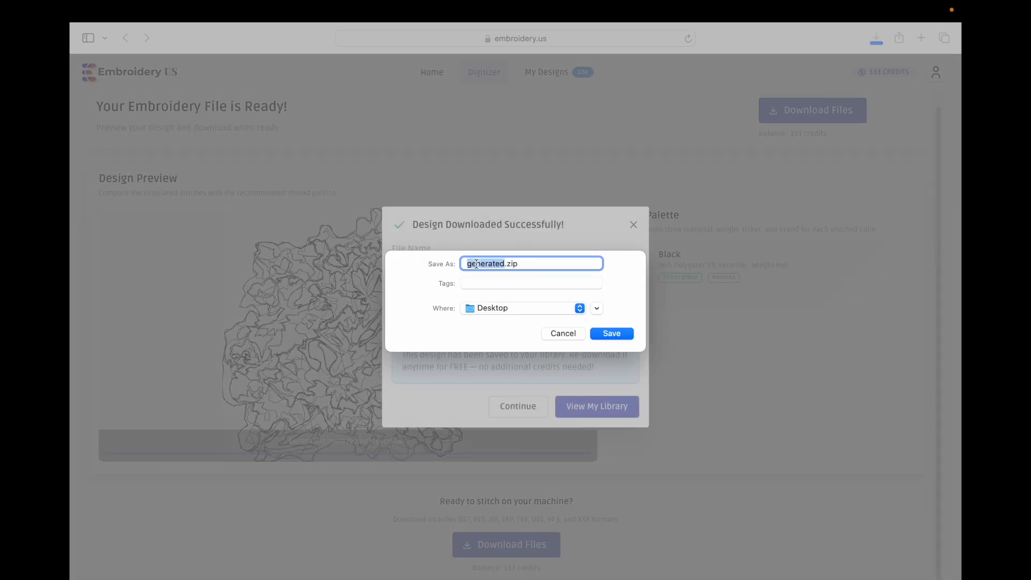
{"action": "type", "text": "tree_8by8_outlines"}
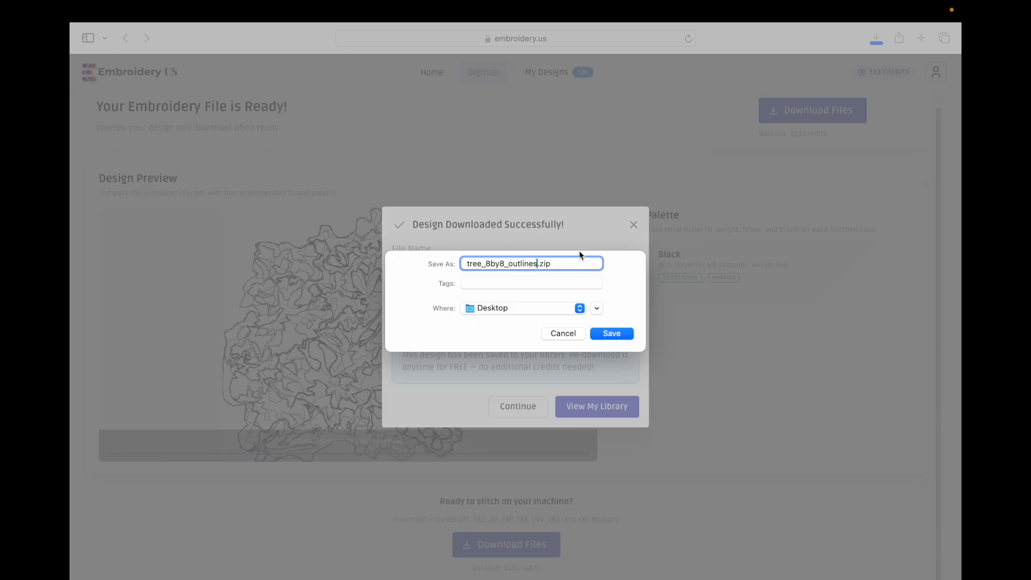
{"action": "left_click", "coordinate": [617, 336]}
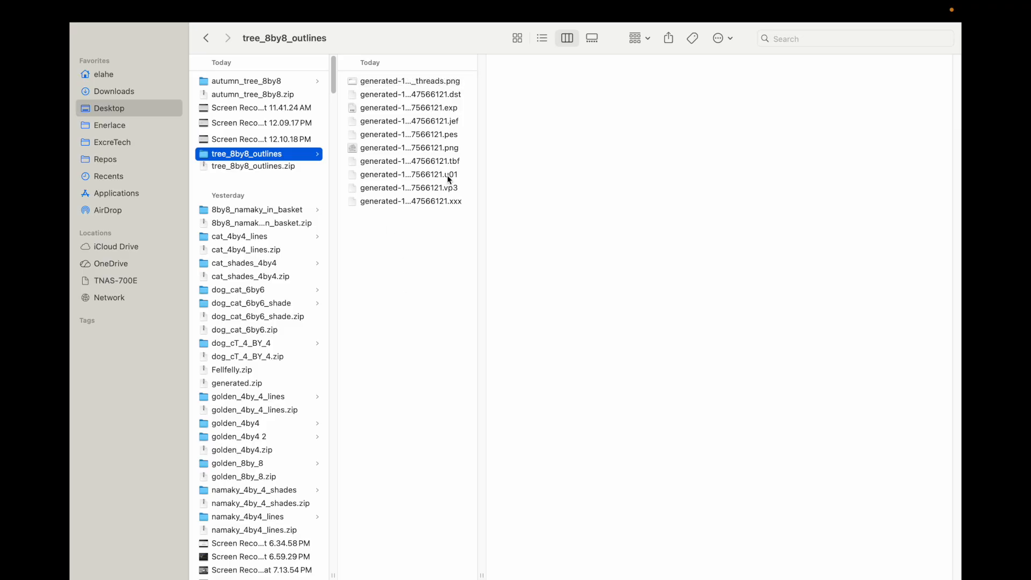
Open the PES file from the tree_8by8_outlines folder in Inkscape and view the whole outline design
{"action": "double_click", "coordinate": [434, 136]}
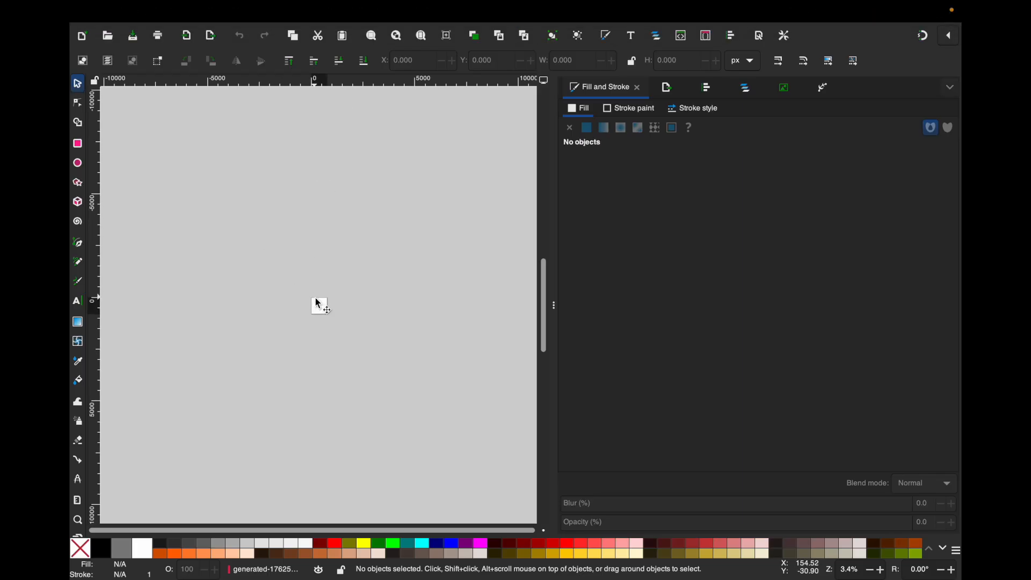
{"action": "scroll", "coordinate": [318, 304], "scroll_direction": "up", "scroll_amount": 7}
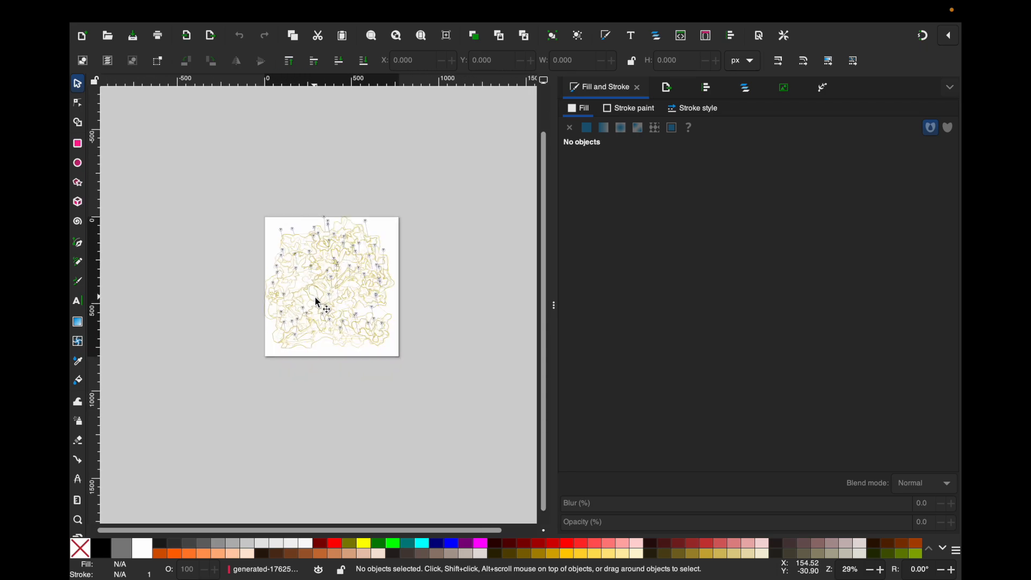
{"action": "scroll", "coordinate": [319, 304], "scroll_direction": "up", "scroll_amount": 3}
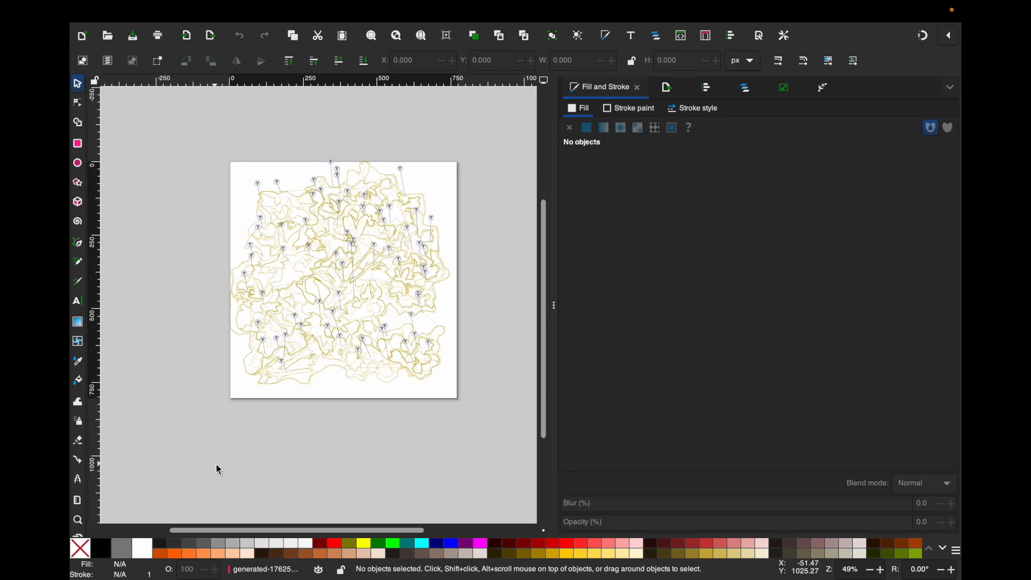
{"action": "scroll", "coordinate": [216, 464], "scroll_direction": "up", "scroll_amount": 2}
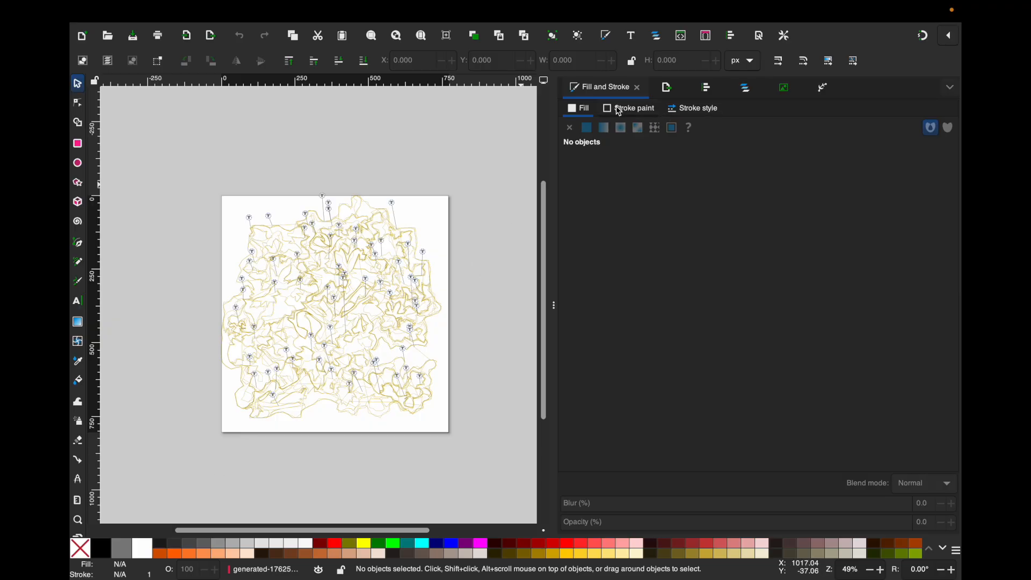
Select the entire outline design and set its stroke paint to flat black, RGBA 000000ff
{"action": "left_click", "coordinate": [638, 114]}
{"action": "left_click", "coordinate": [693, 111]}
{"action": "left_click", "coordinate": [628, 112]}
{"action": "key", "text": "ctrl+a"}
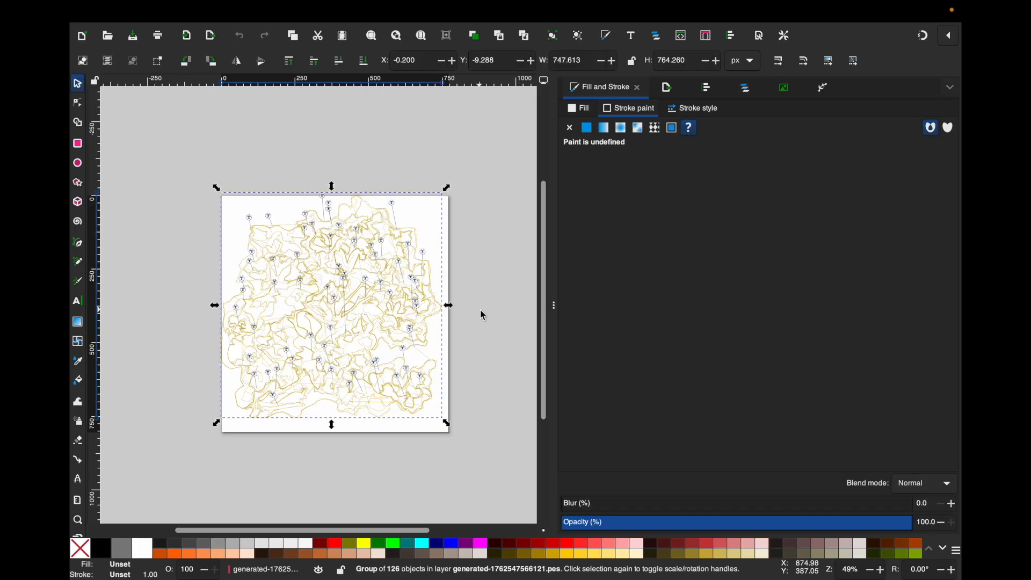
{"action": "left_click", "coordinate": [588, 129]}
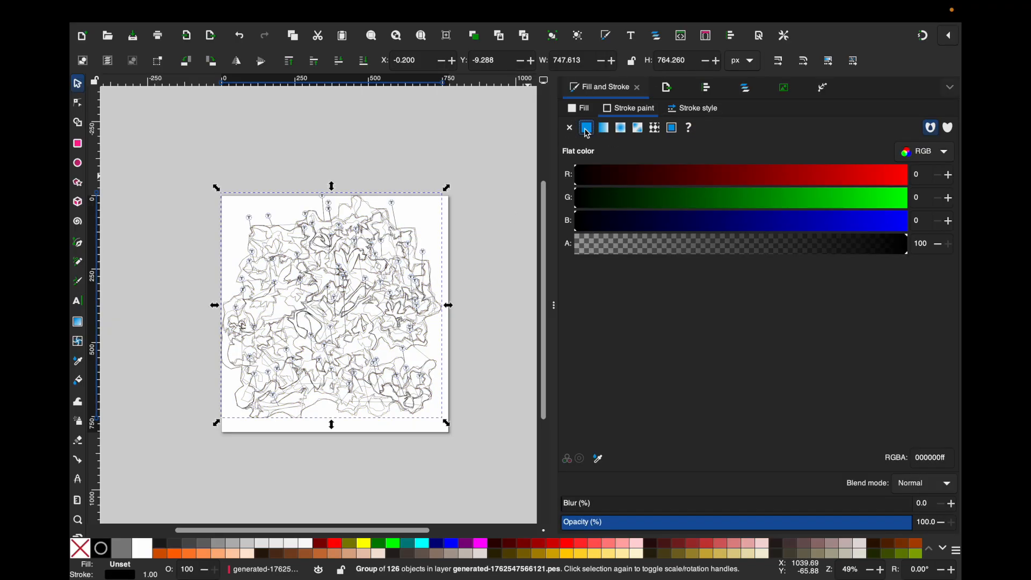
Paste the black outlines over the filled tree in its document and reduce their height to about 724.5 px to match the fill
{"action": "scroll", "coordinate": [467, 365], "scroll_direction": "down", "scroll_amount": 3}
{"action": "scroll", "coordinate": [464, 362], "scroll_direction": "up", "scroll_amount": 1}
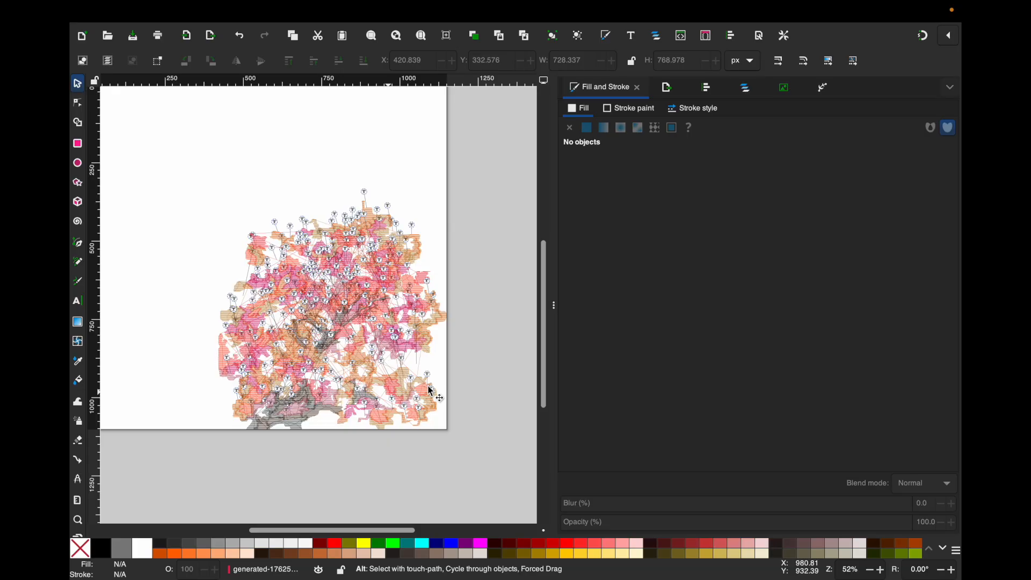
{"action": "scroll", "coordinate": [429, 391], "scroll_direction": "up", "scroll_amount": 2}
{"action": "left_click", "coordinate": [342, 290]}
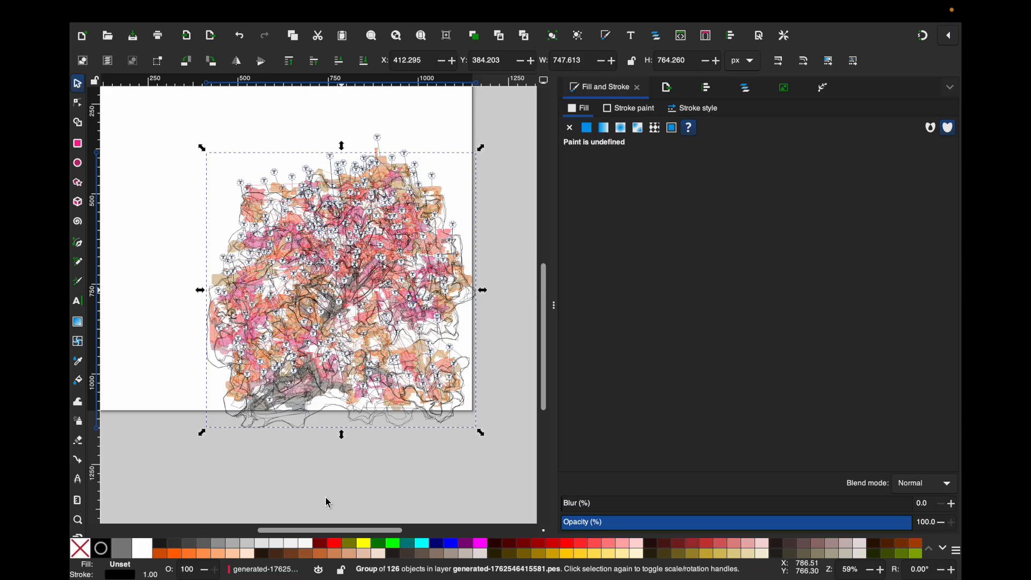
{"action": "left_click_drag", "start_coordinate": [342, 434], "coordinate": [344, 416]}
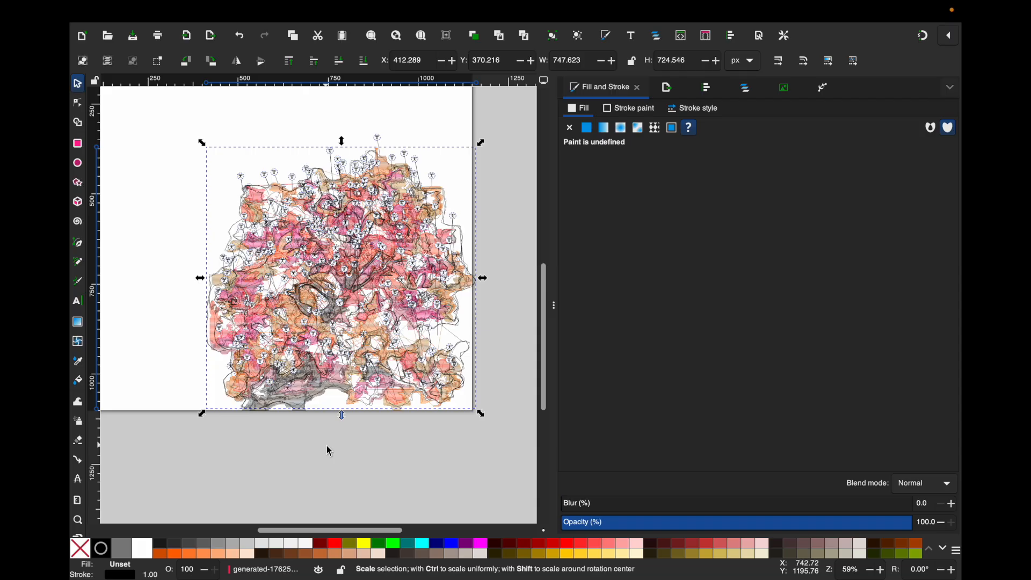
Select all groups of the combined tree design and run the Ink/Stitch embroidery simulation
{"action": "key", "text": "ctrl+a"}
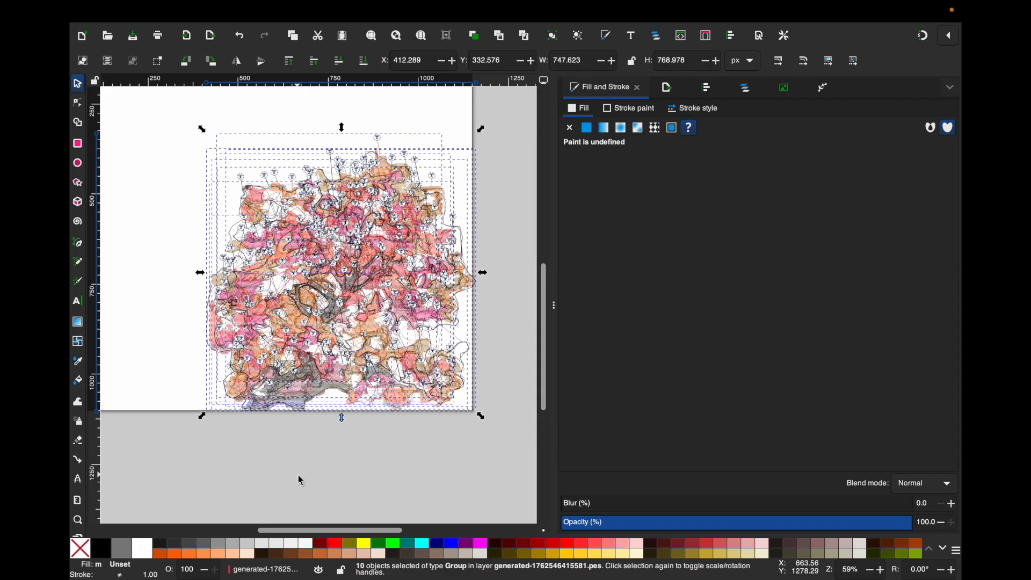
{"action": "left_click", "coordinate": [388, 11]}
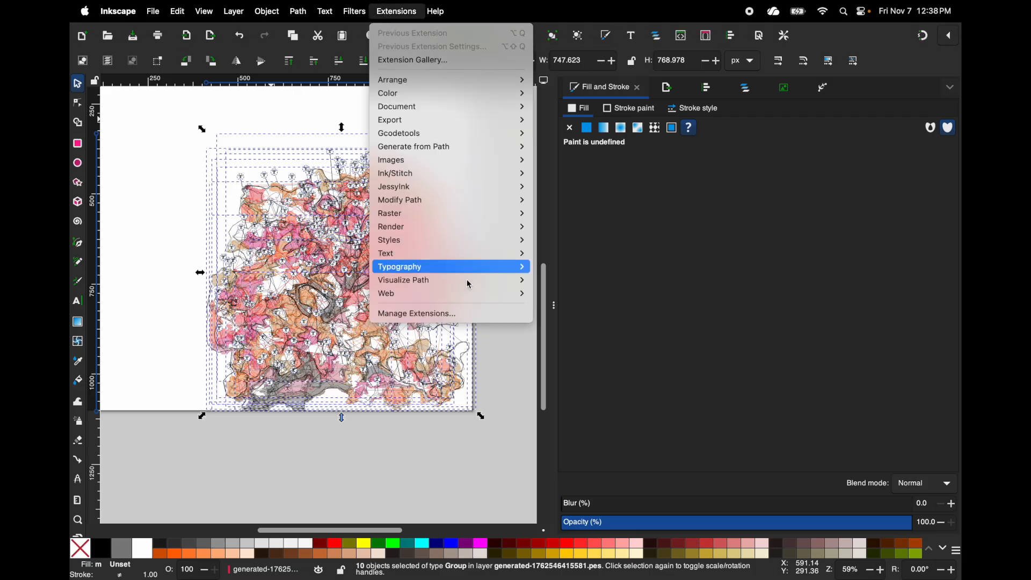
{"action": "mouse_move", "coordinate": [444, 173]}
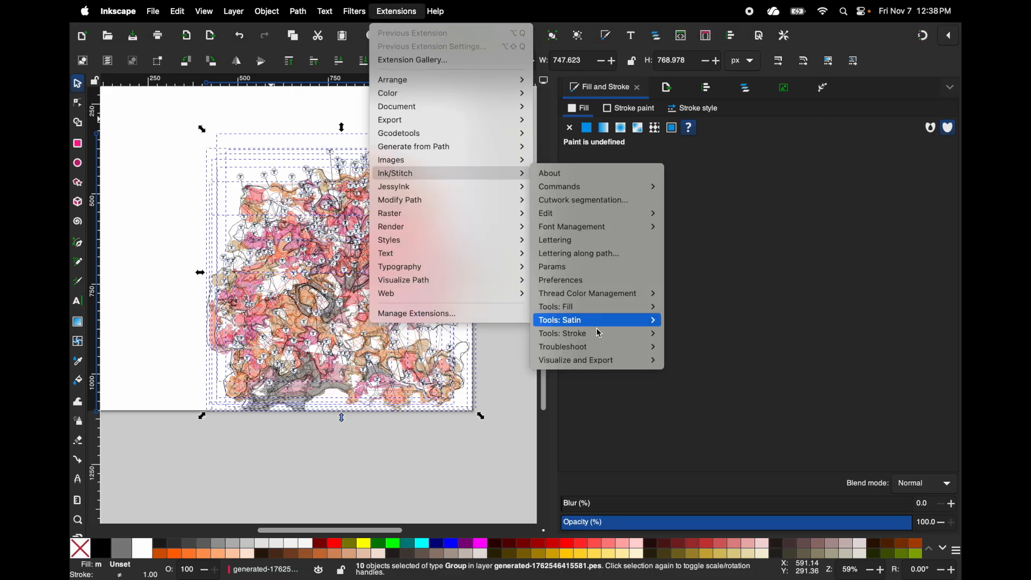
{"action": "mouse_move", "coordinate": [606, 361]}
{"action": "left_click", "coordinate": [696, 402]}
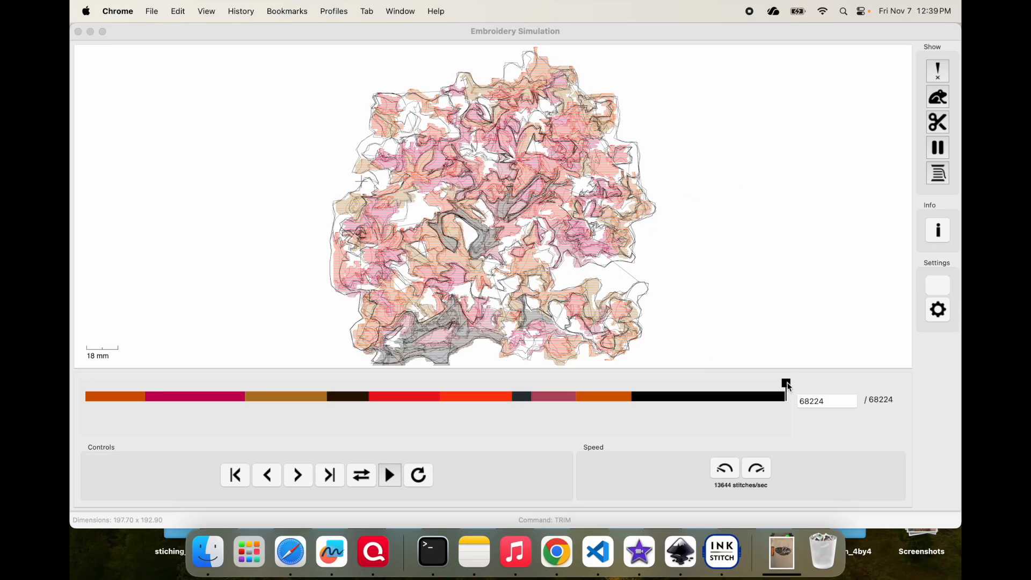
Scrub the stitch simulation back to the early colours, through the dark branches and on to the final black outlines
{"action": "left_click_drag", "start_coordinate": [789, 387], "coordinate": [219, 370]}
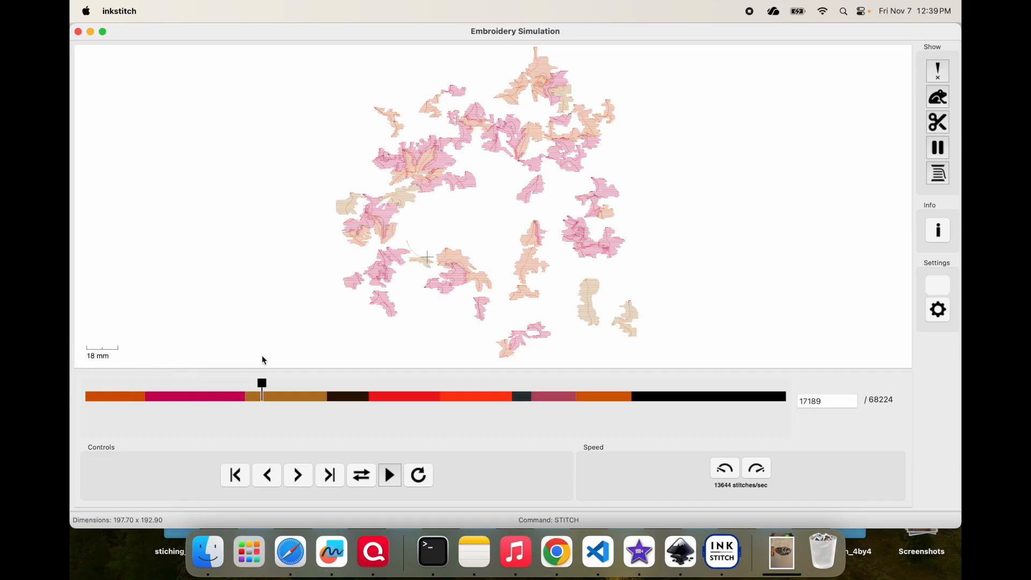
{"action": "left_click_drag", "start_coordinate": [265, 382], "coordinate": [372, 370]}
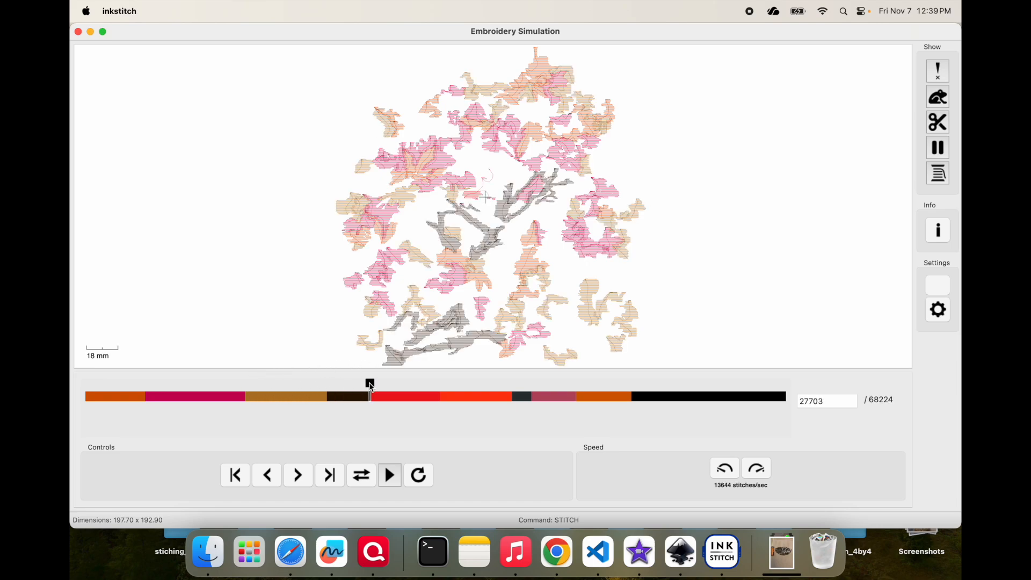
{"action": "mouse_move", "coordinate": [372, 387]}
{"action": "left_mouse_down"}
{"action": "mouse_move", "coordinate": [486, 376]}
{"action": "mouse_move", "coordinate": [504, 389]}
{"action": "mouse_move", "coordinate": [621, 377]}
{"action": "mouse_move", "coordinate": [678, 385]}
{"action": "mouse_move", "coordinate": [791, 371]}
{"action": "left_mouse_up"}
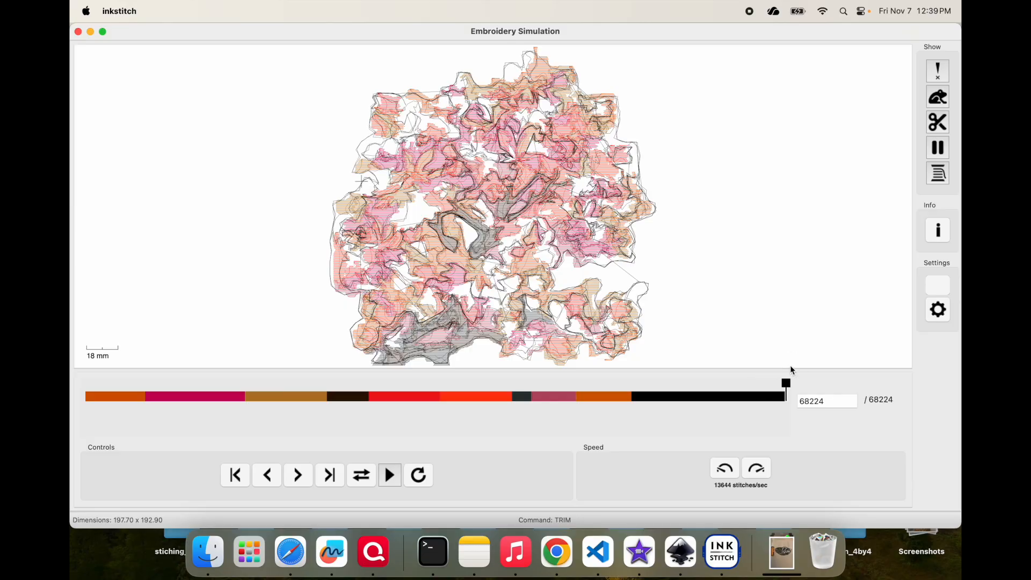